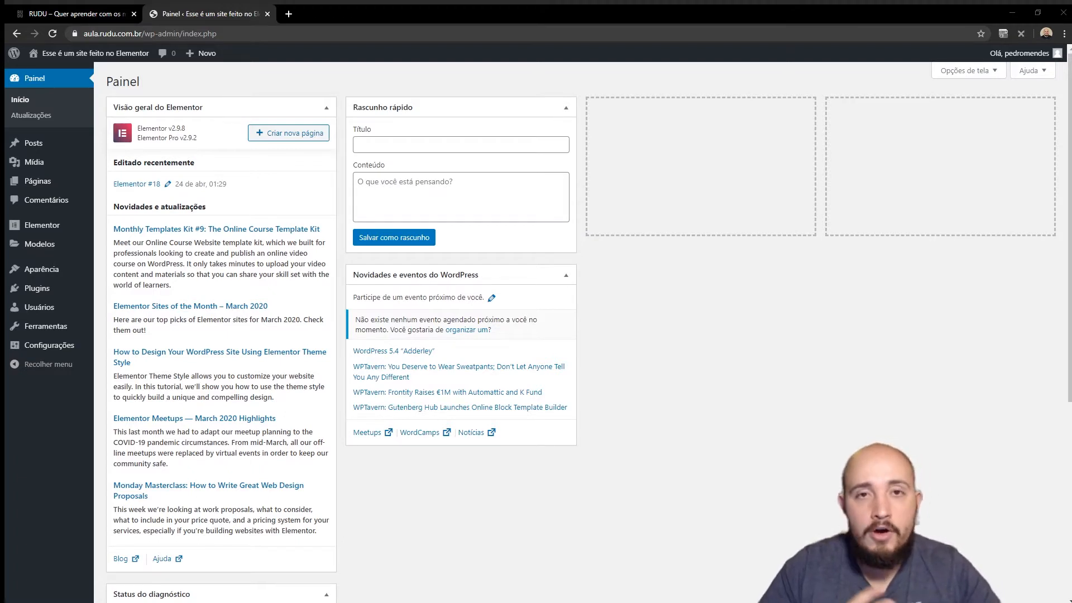
- Open the draft page Elementor #18 from the page list for editing with Elementor
left_click(43, 183)
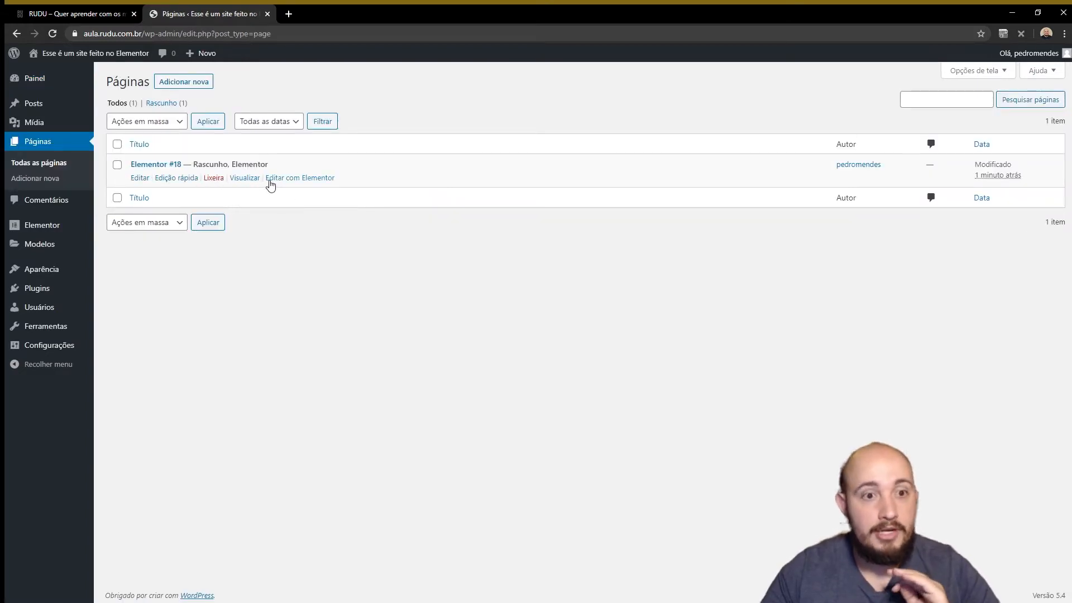
left_click(302, 179)
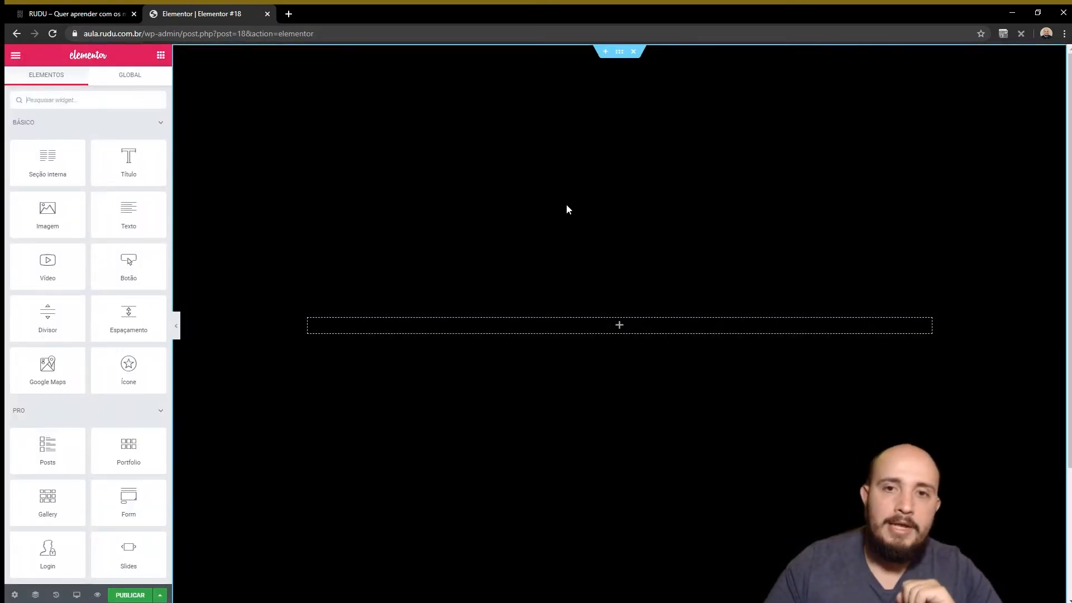
scroll(237, 428, "down", 3)
scroll(335, 444, "up", 3)
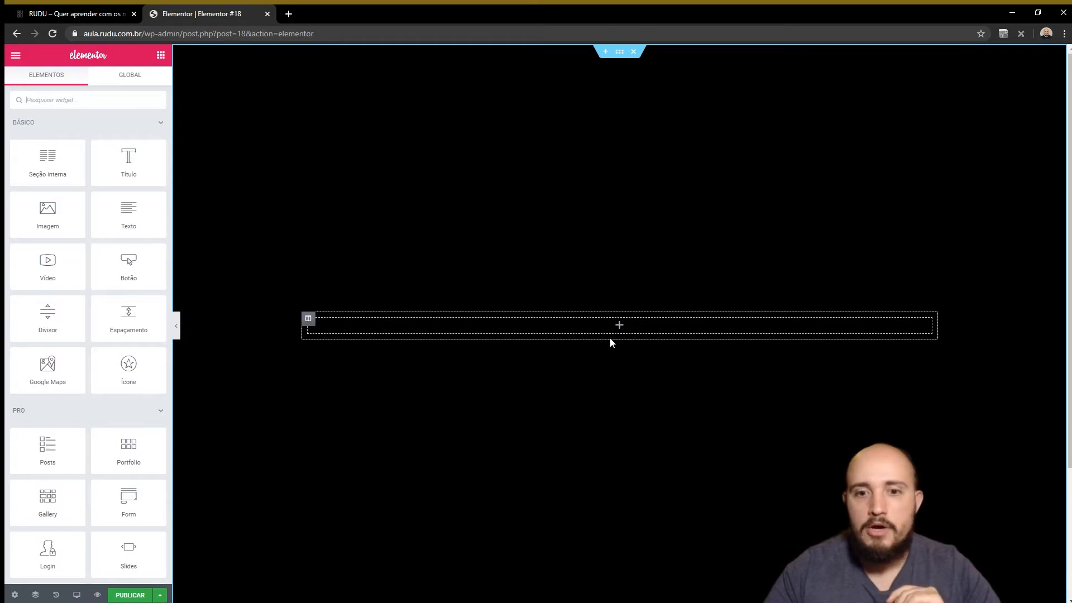
- Duplicate the empty column of the section and add a Título widget to the left column
right_click(308, 318)
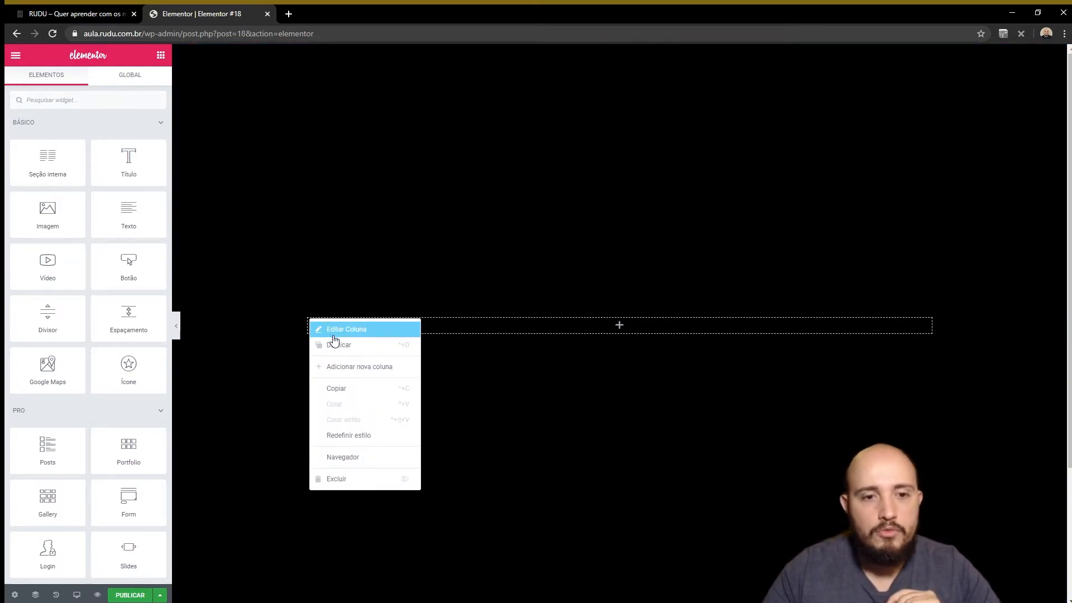
left_click(347, 351)
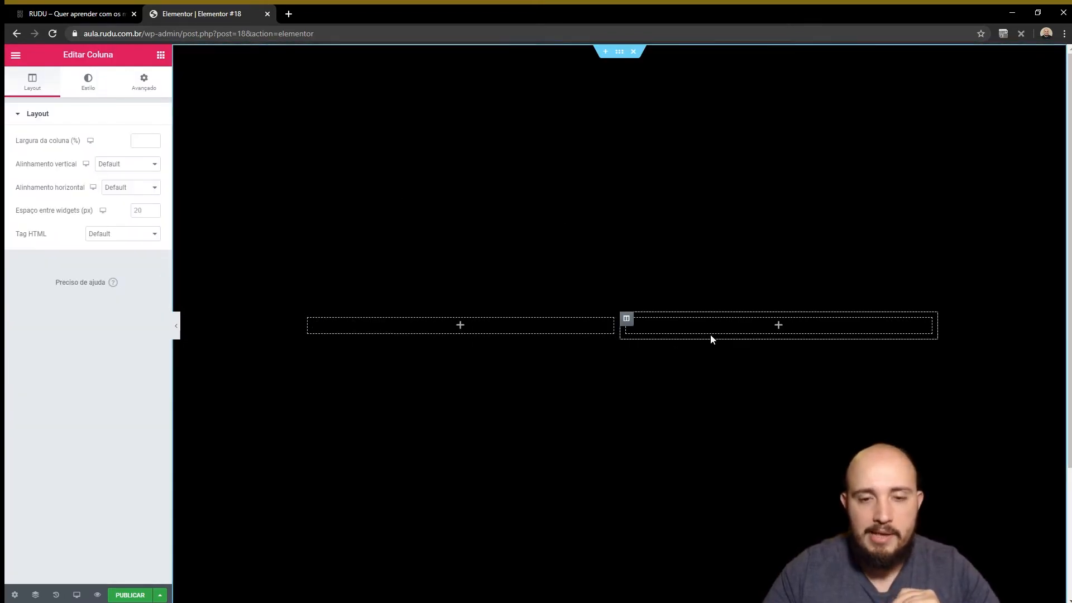
left_click(161, 55)
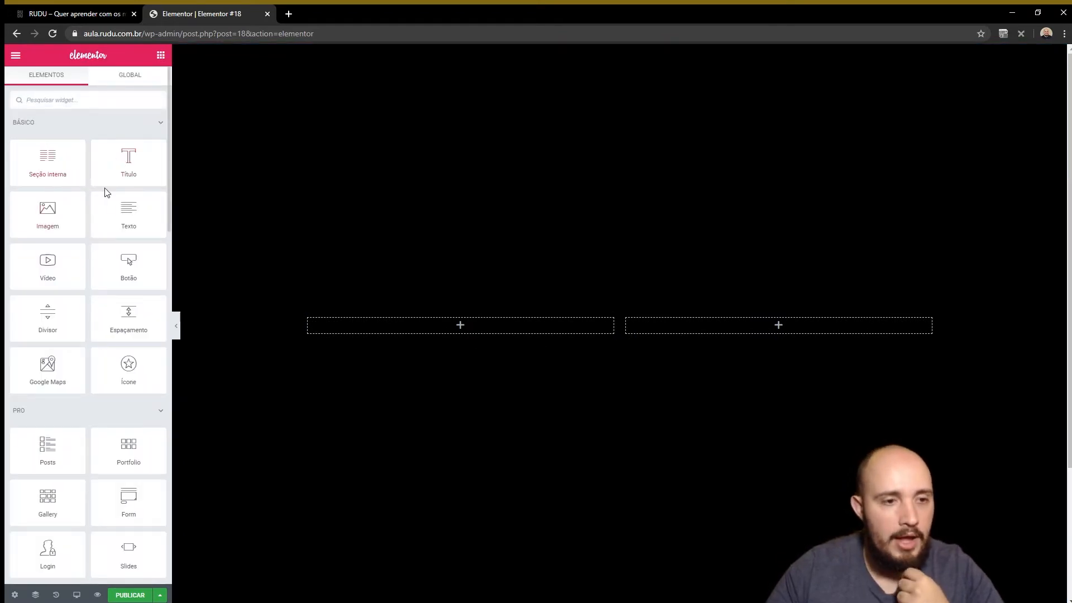
left_click_drag(133, 166, 467, 331)
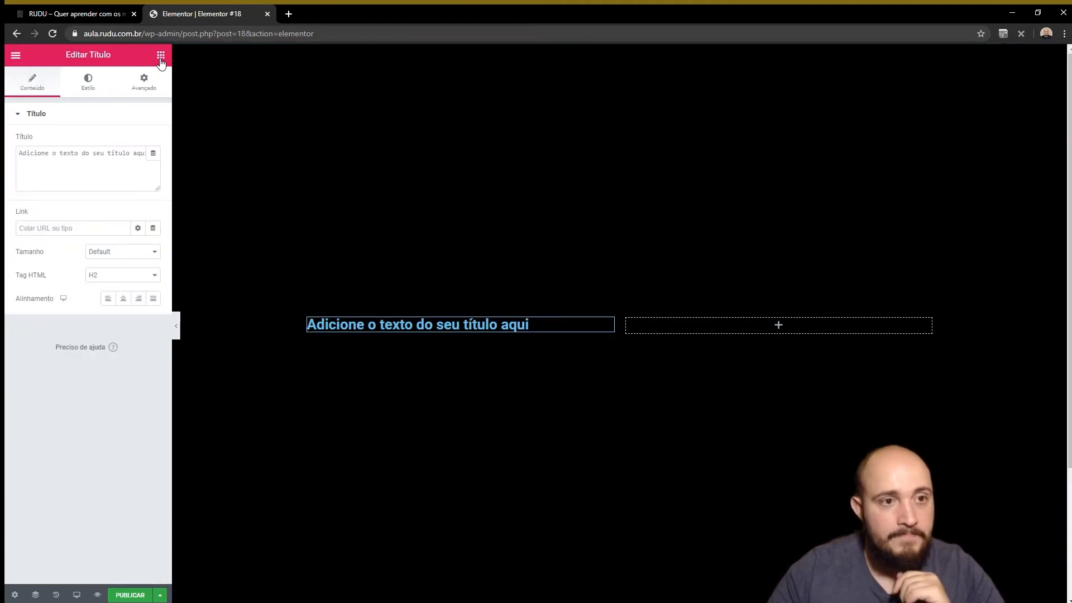
- Add a Botão widget to the right column and open the title's advanced settings
left_click(160, 55)
left_click_drag(130, 267, 706, 316)
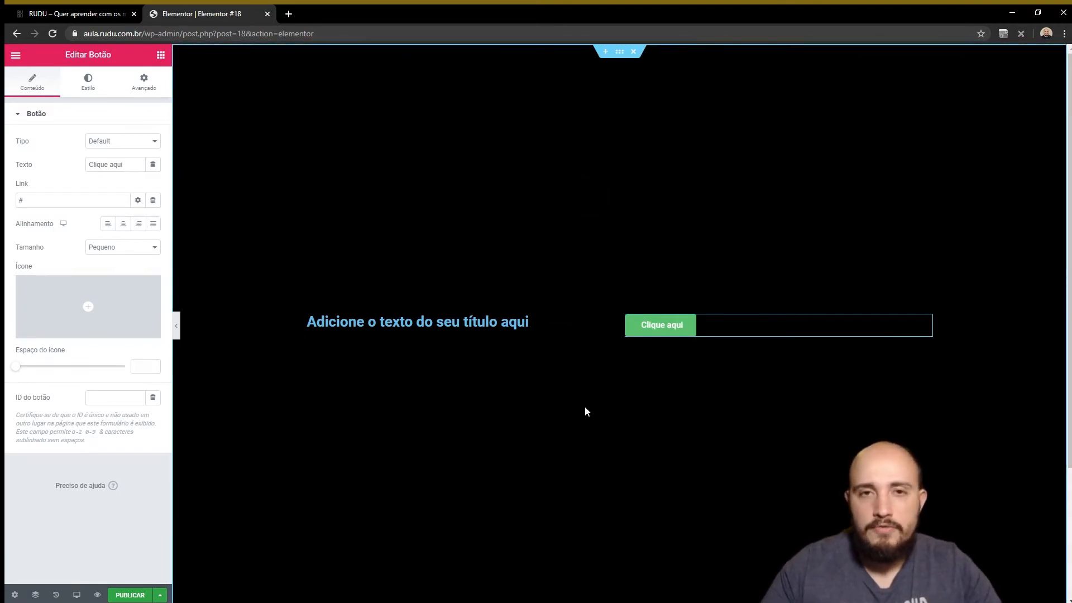
left_click(575, 325)
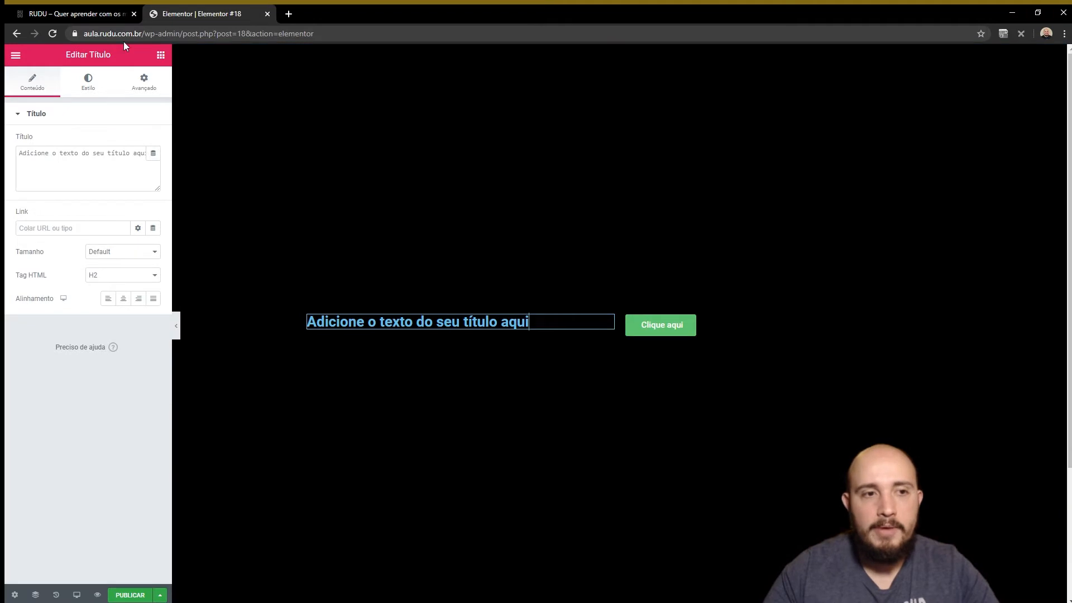
left_click(148, 88)
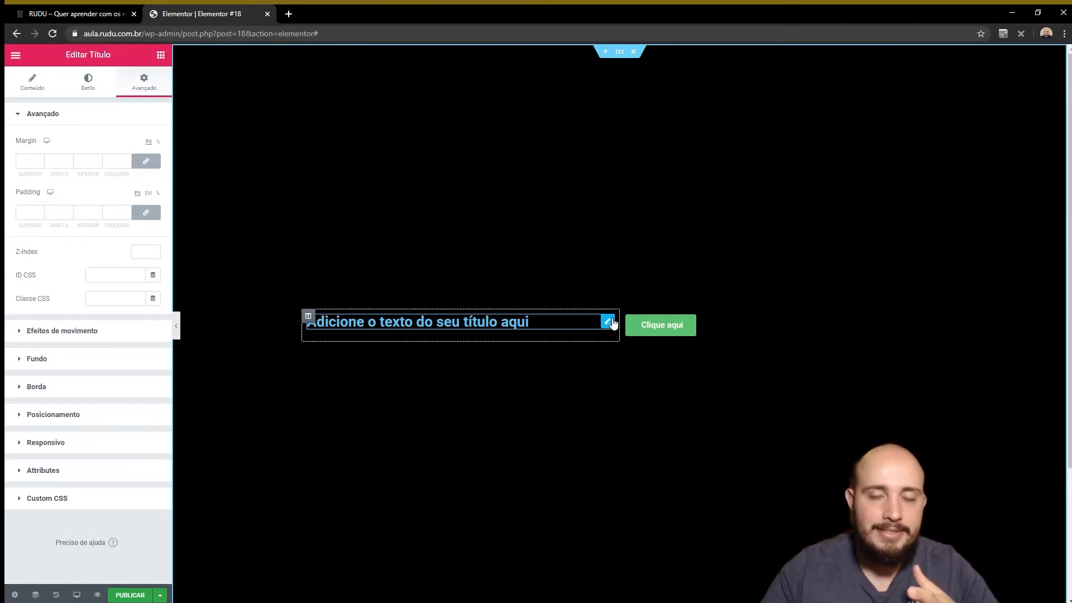
- Give the column that holds the title a classic background in white
left_click(308, 317)
left_click(89, 83)
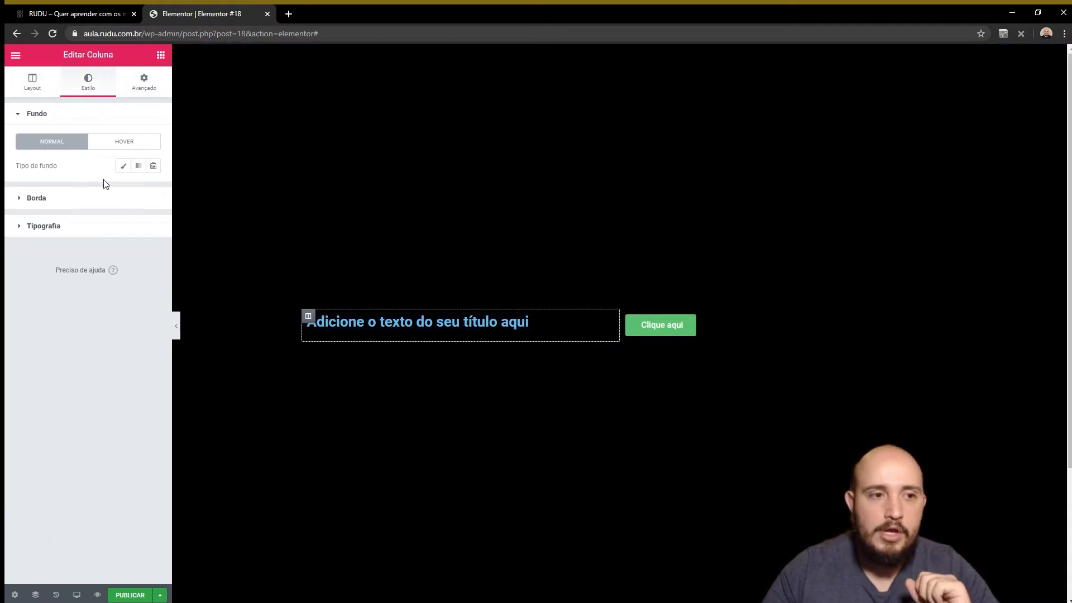
left_click(122, 166)
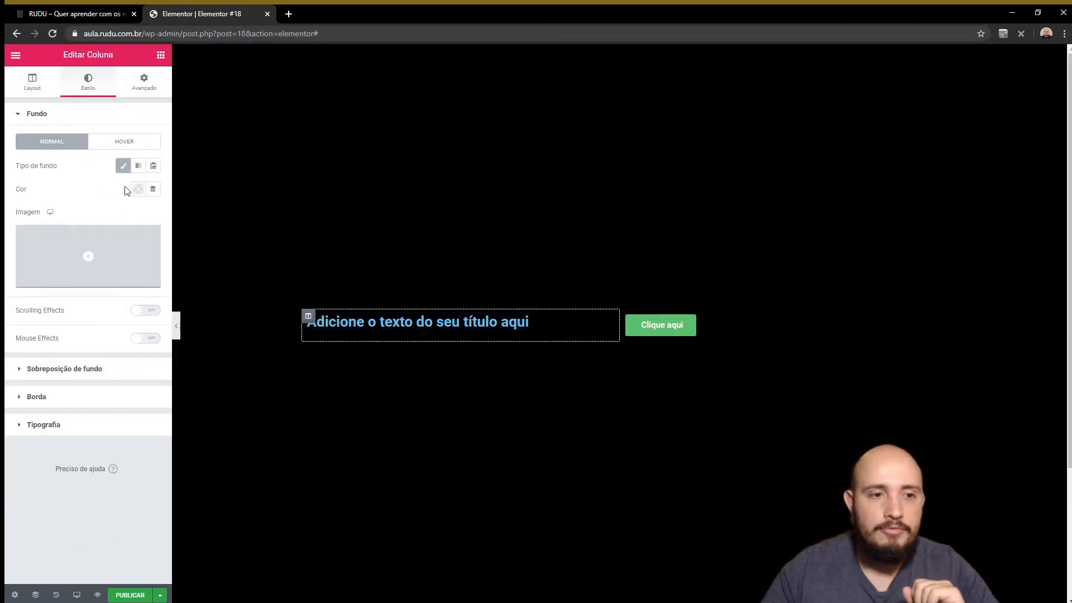
left_click(138, 188)
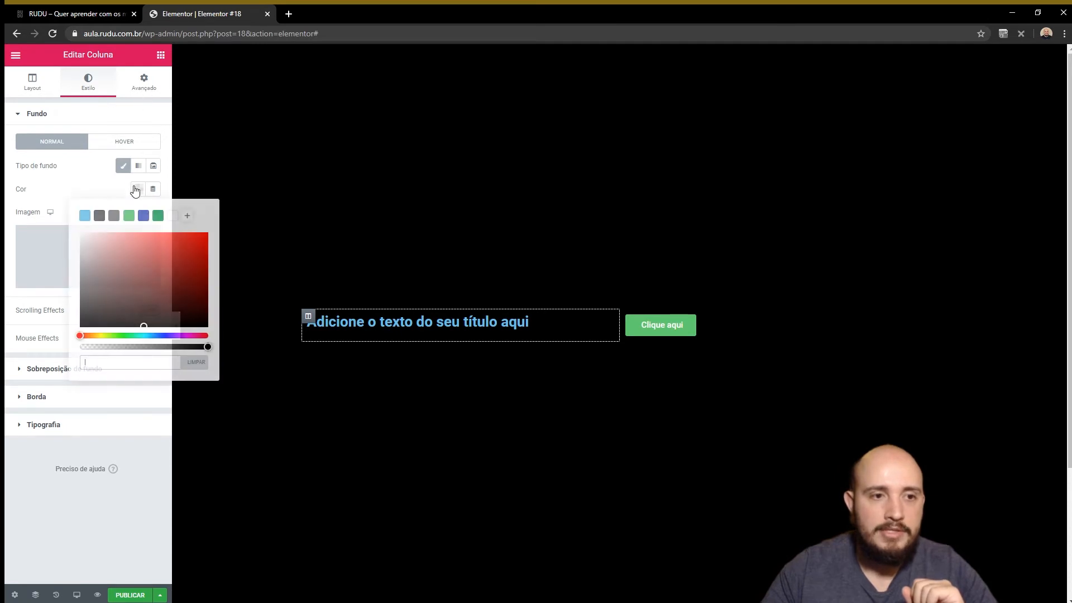
left_click(81, 251)
left_click_drag(58, 257, 41, 209)
left_click(67, 186)
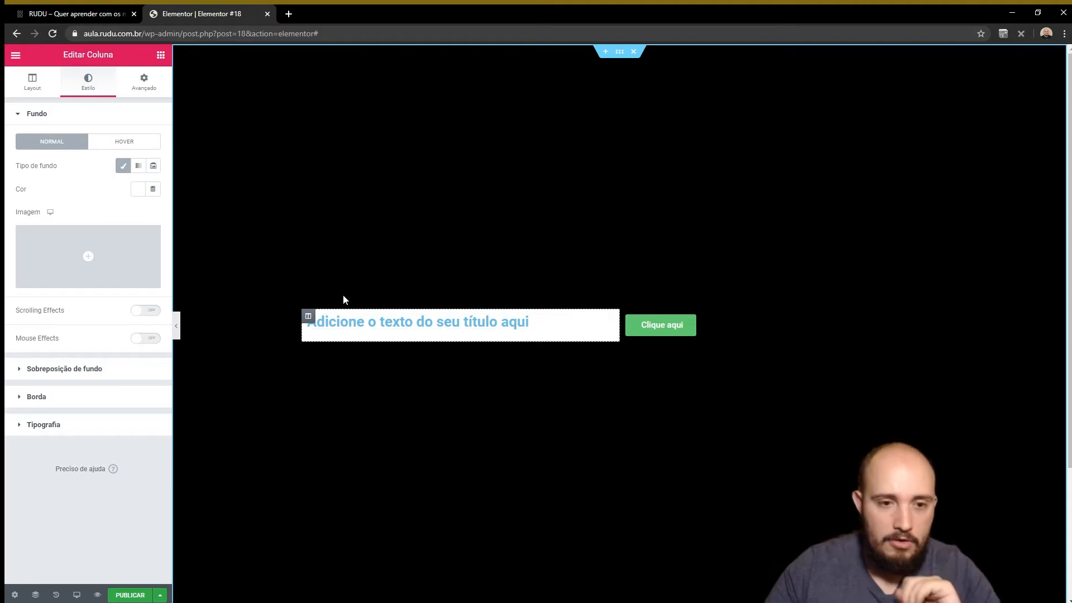
- Insert a Seção interna beneath the title in the white column and delete the column with the green button
left_click(161, 55)
left_click_drag(48, 160, 416, 335)
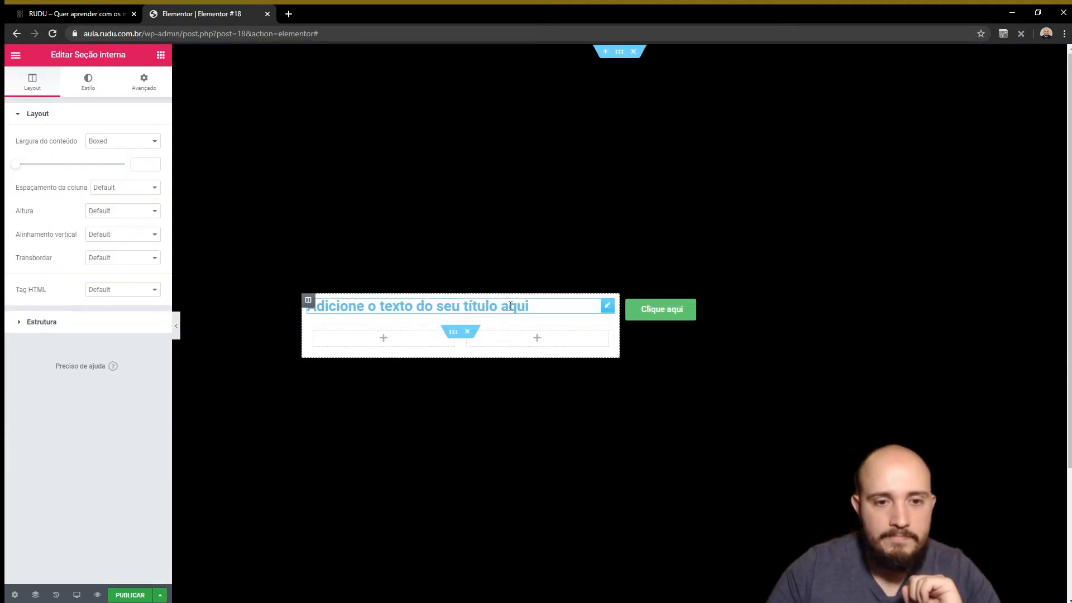
right_click(627, 308)
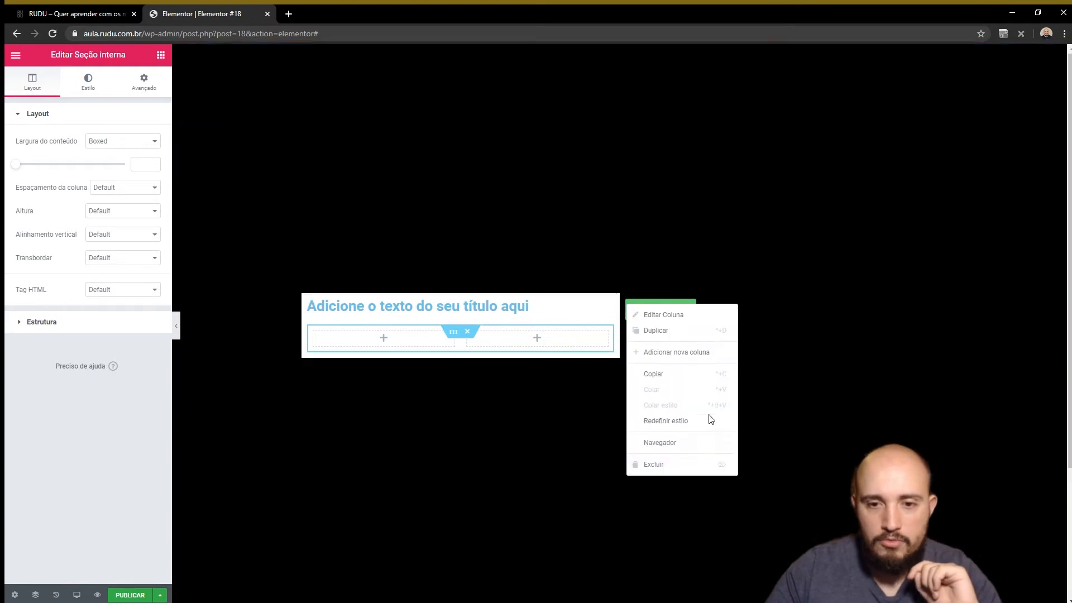
left_click(677, 463)
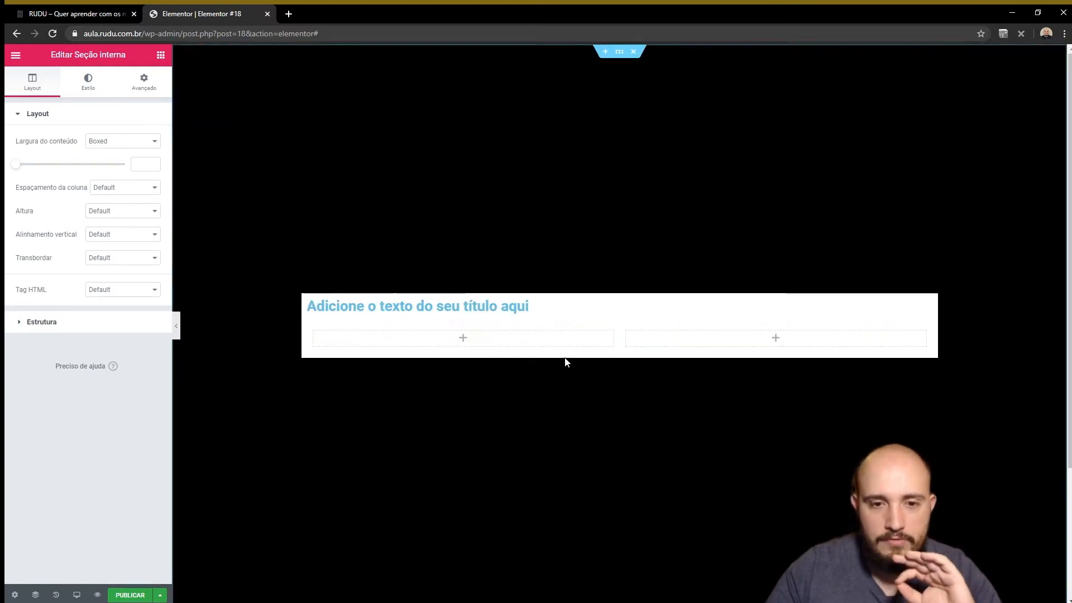
- Give the inner section's left column a classic background in the preset blue and place a Botão widget in it
left_click(314, 331)
left_click(89, 80)
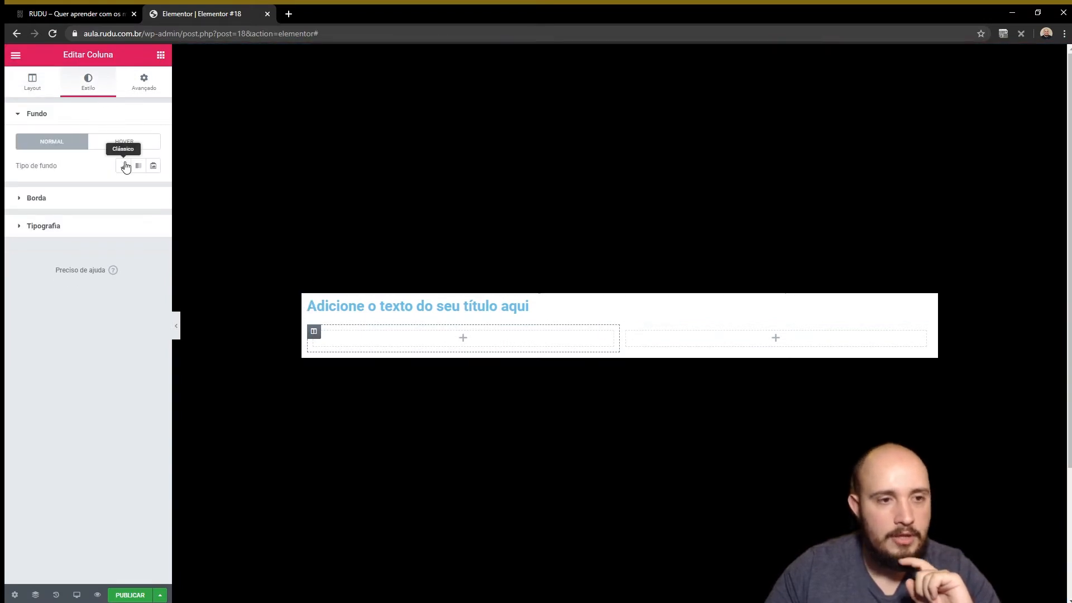
left_click(124, 166)
left_click(138, 188)
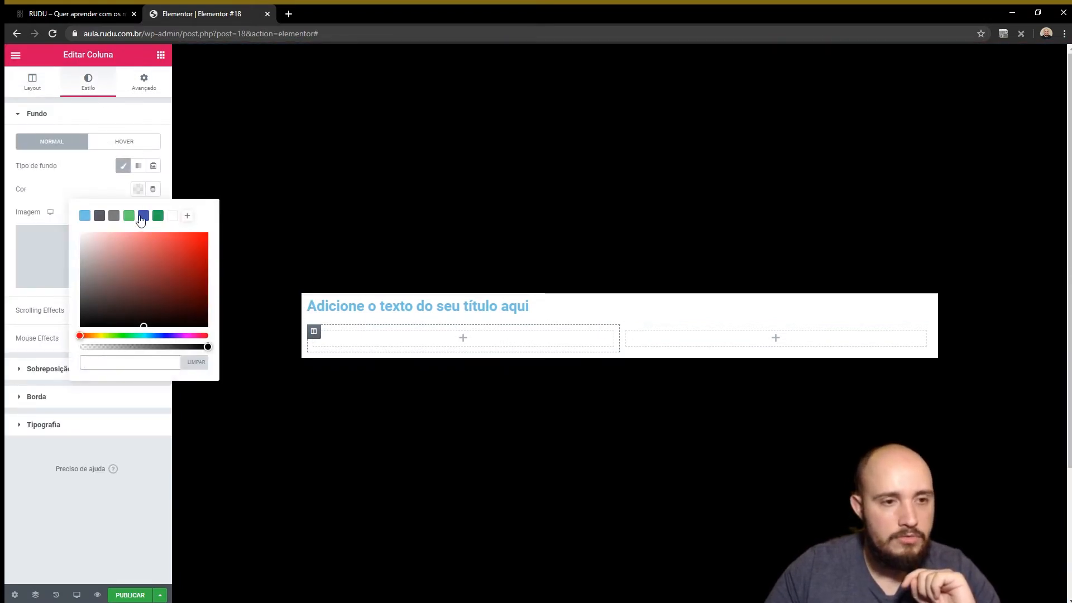
left_click(143, 217)
left_click(139, 190)
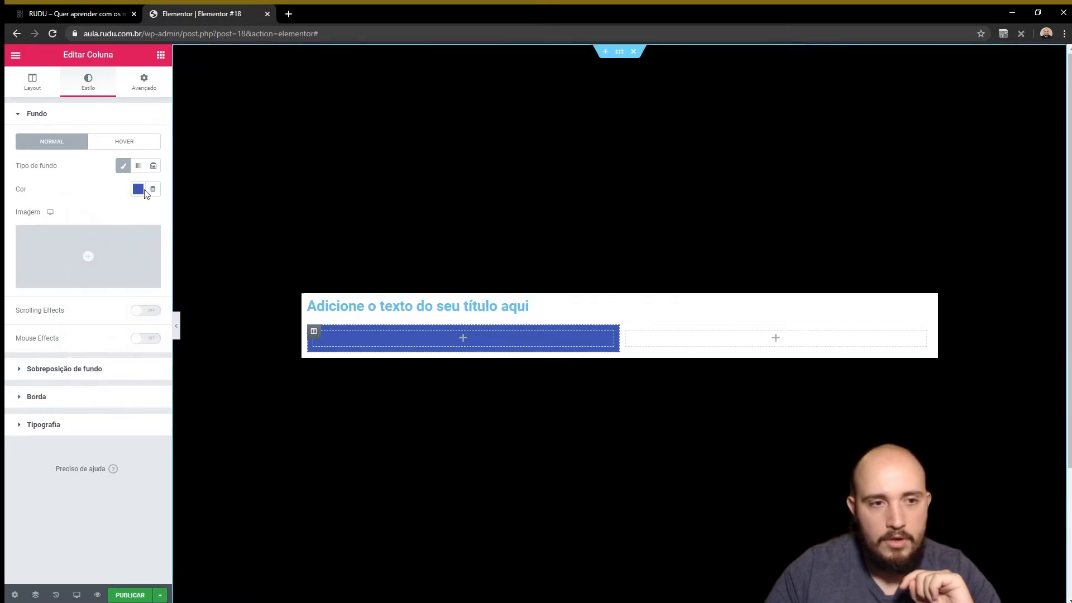
left_click(161, 56)
left_click_drag(127, 265, 463, 335)
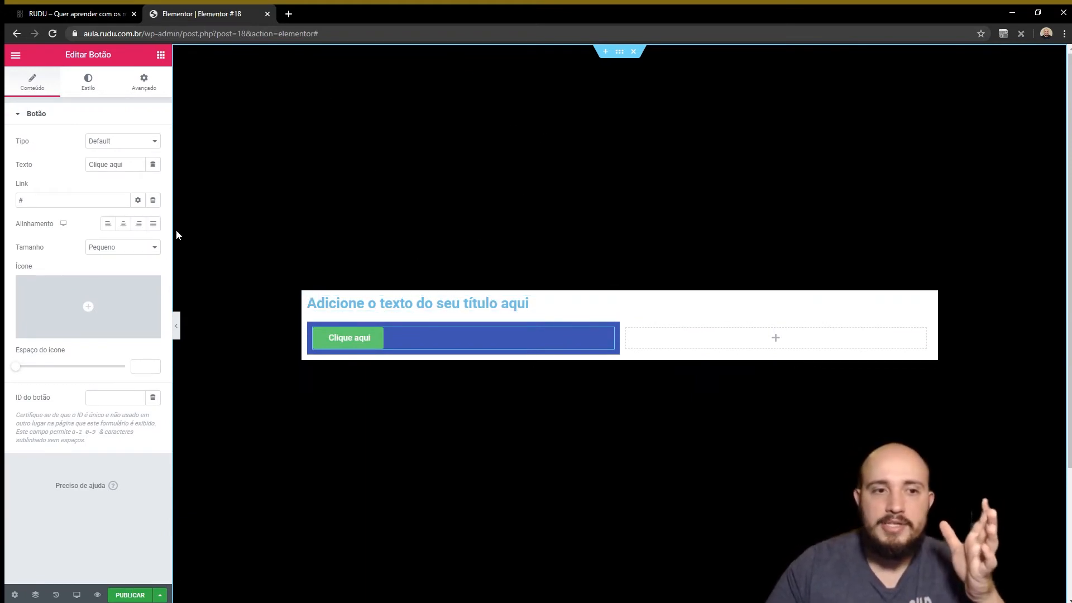
- Examine the context options offered for the section, the outer column, the title and the inner section
right_click(619, 55)
left_click(418, 288)
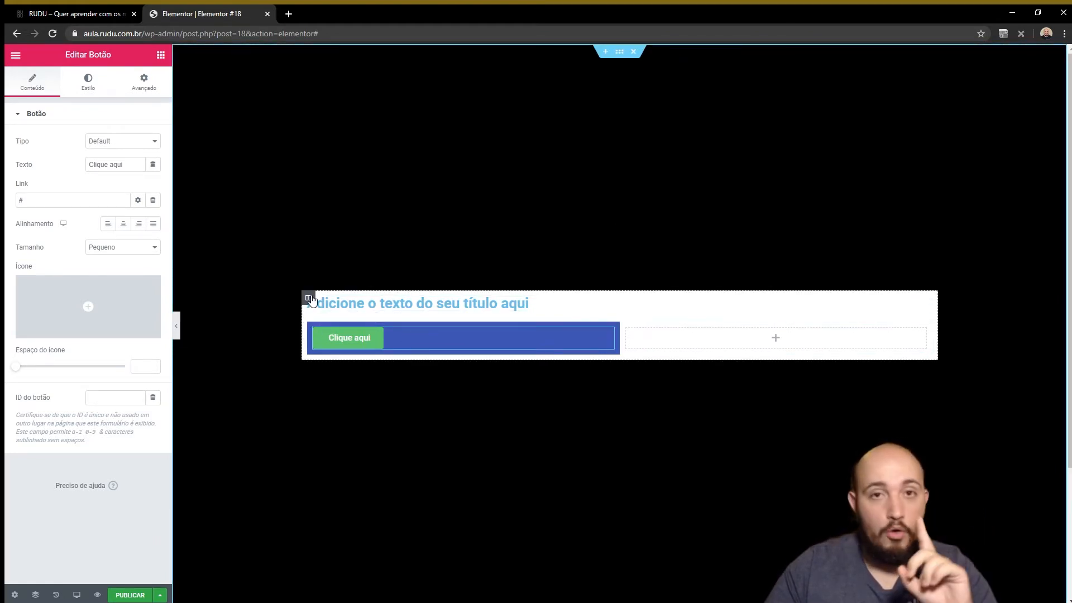
right_click(311, 301)
left_click(357, 221)
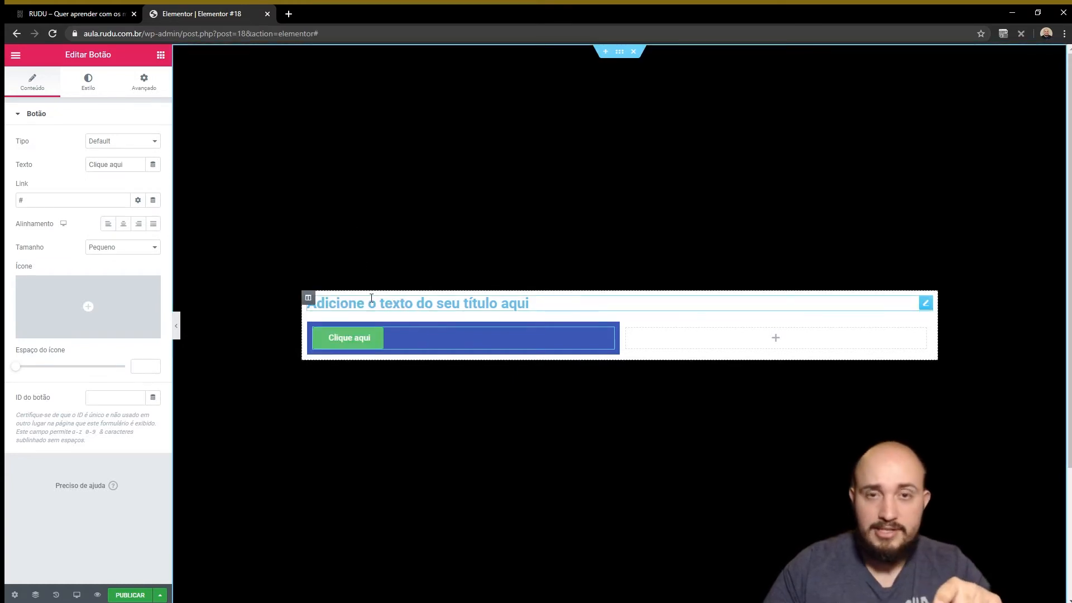
right_click(534, 306)
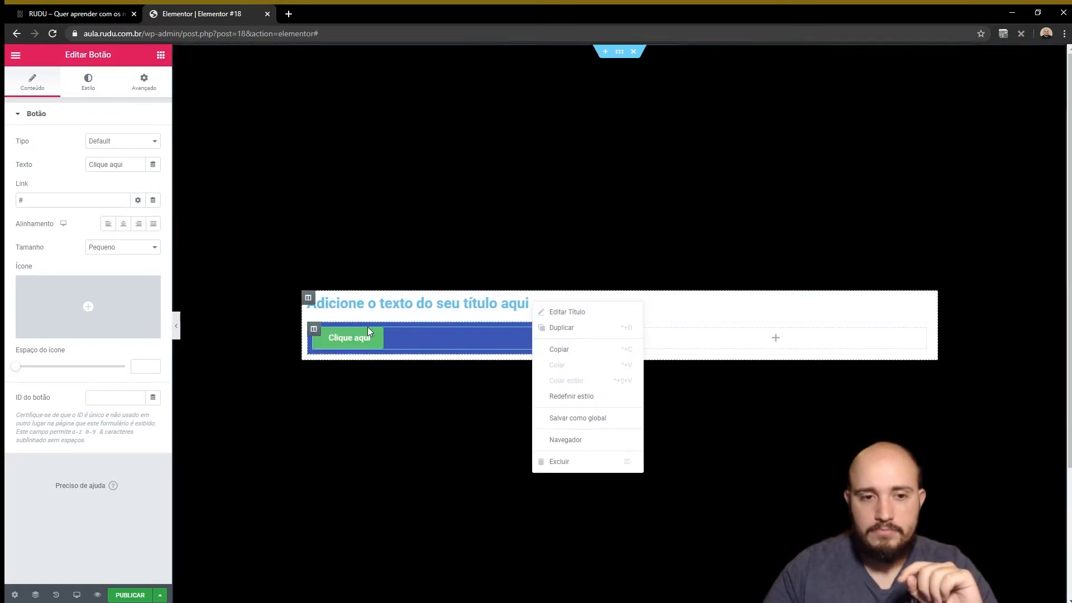
left_click(412, 335)
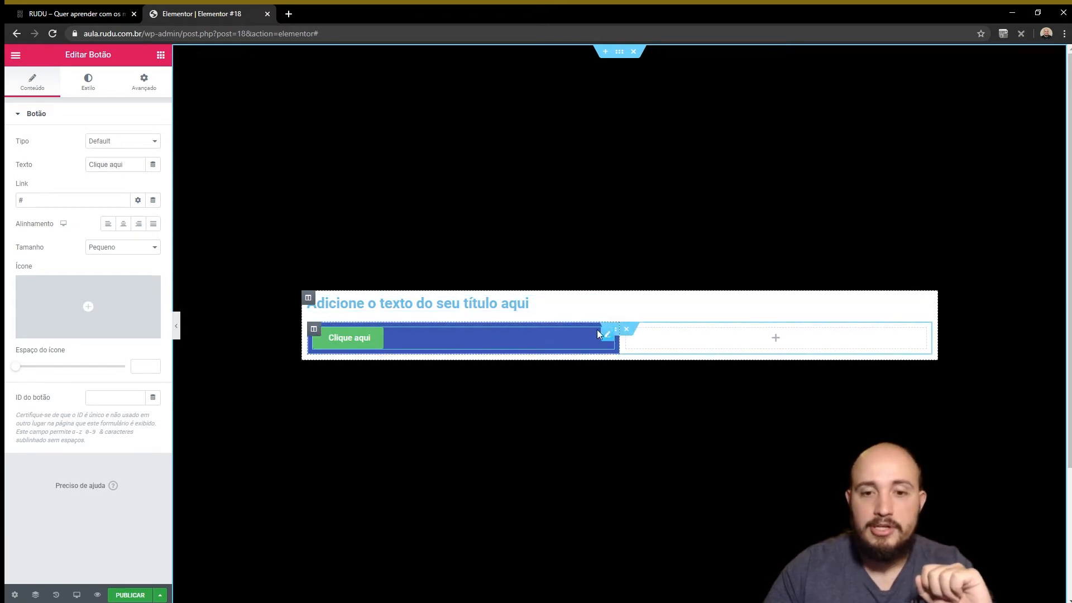
right_click(612, 330)
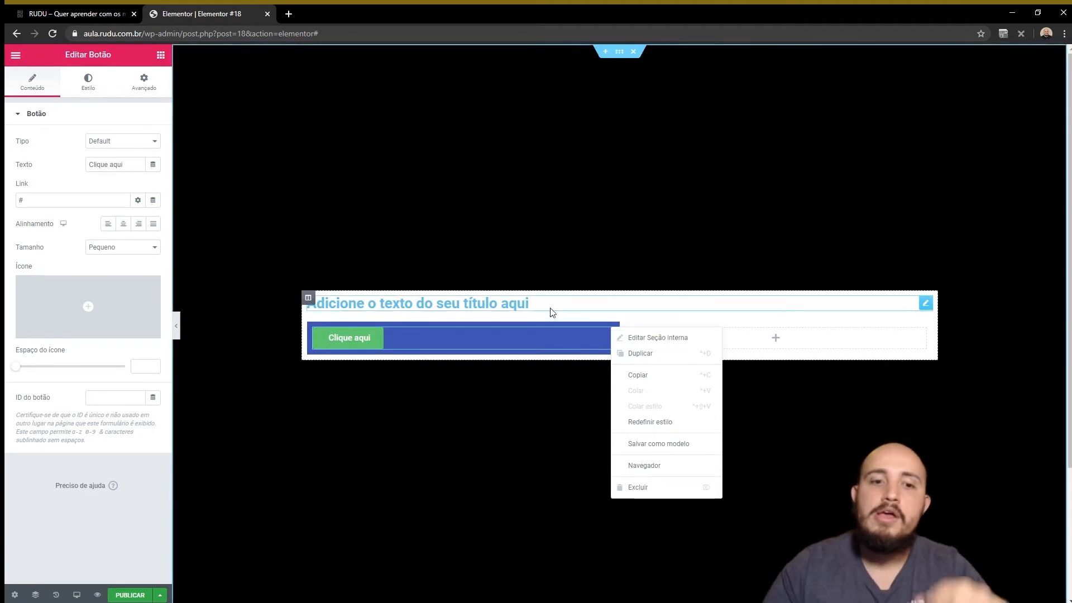
left_click(538, 252)
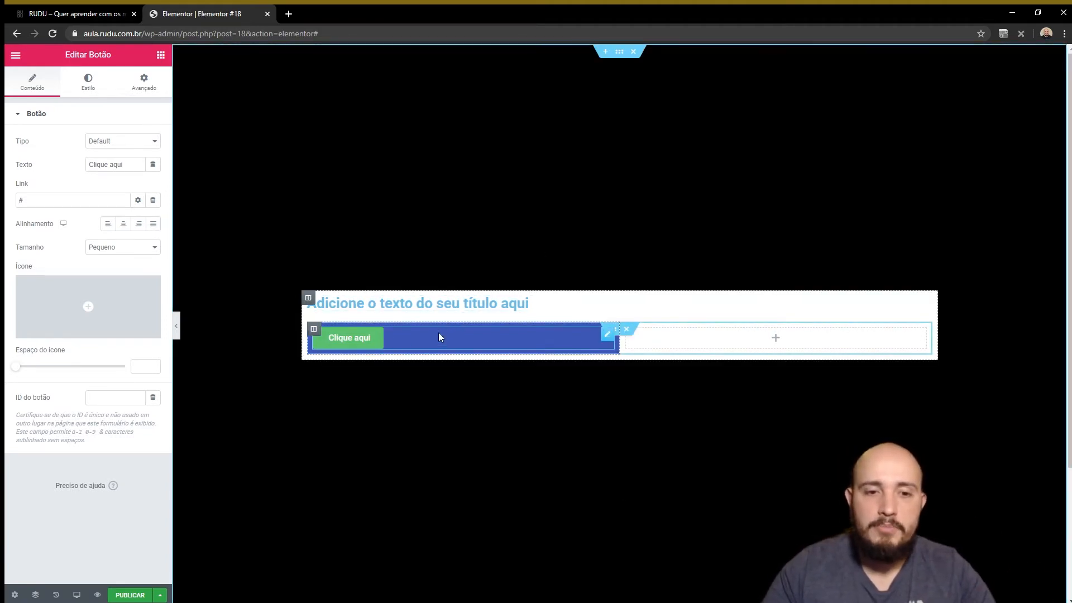
- Center the button in the blue column and delete the empty column beside it in the inner section
left_click(123, 223)
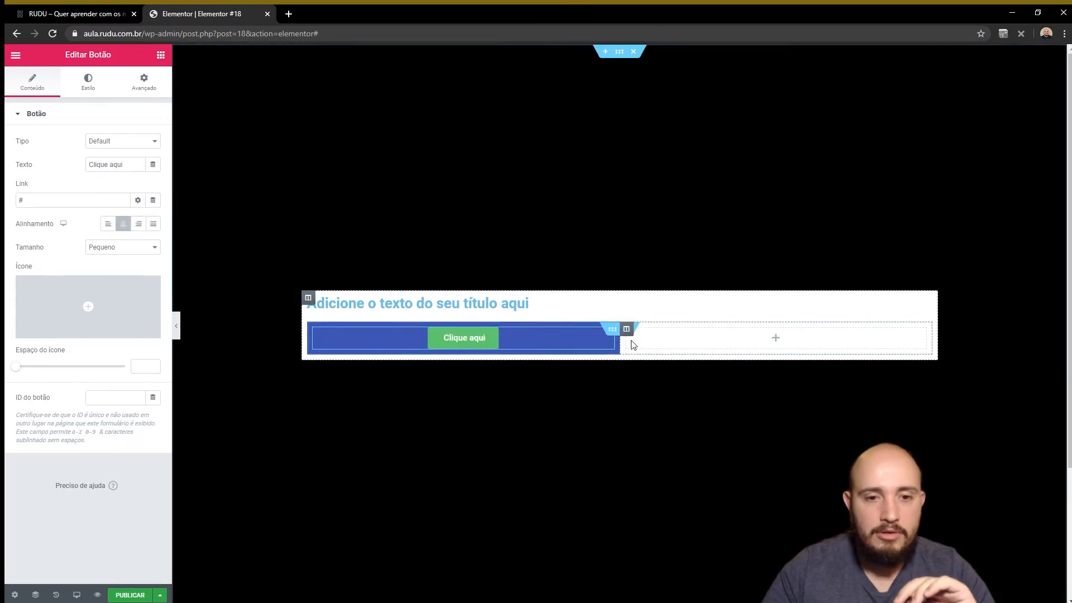
right_click(634, 334)
left_click(835, 335)
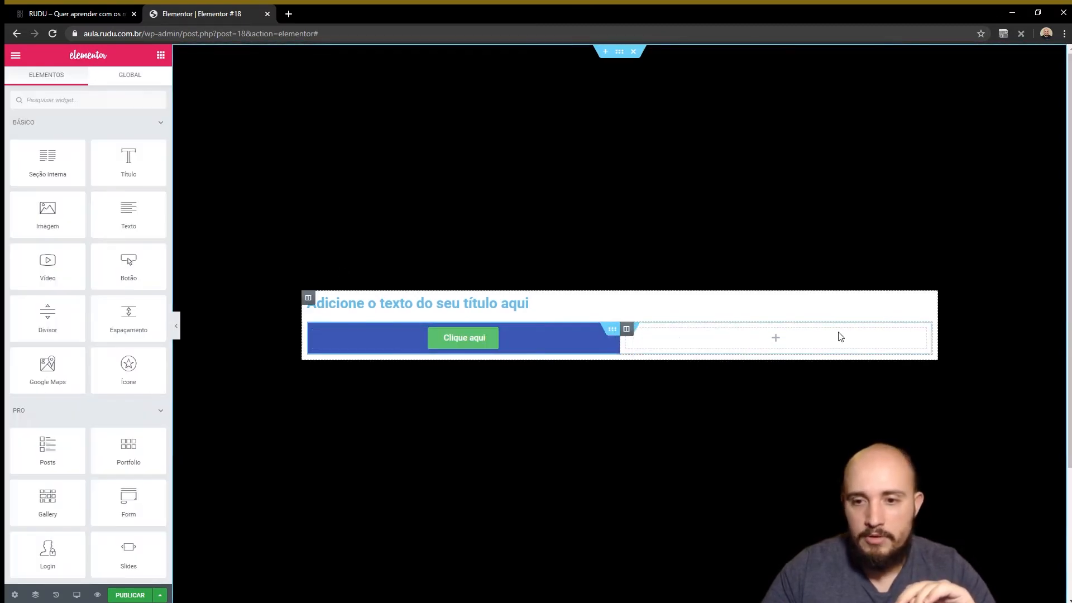
right_click(839, 334)
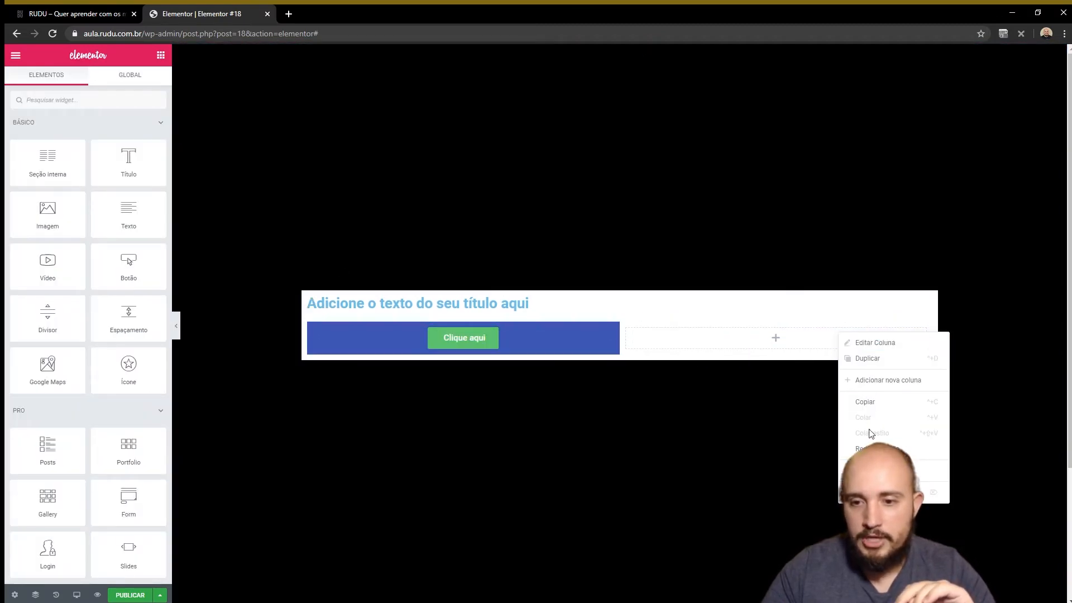
right_click(789, 337)
right_click(738, 337)
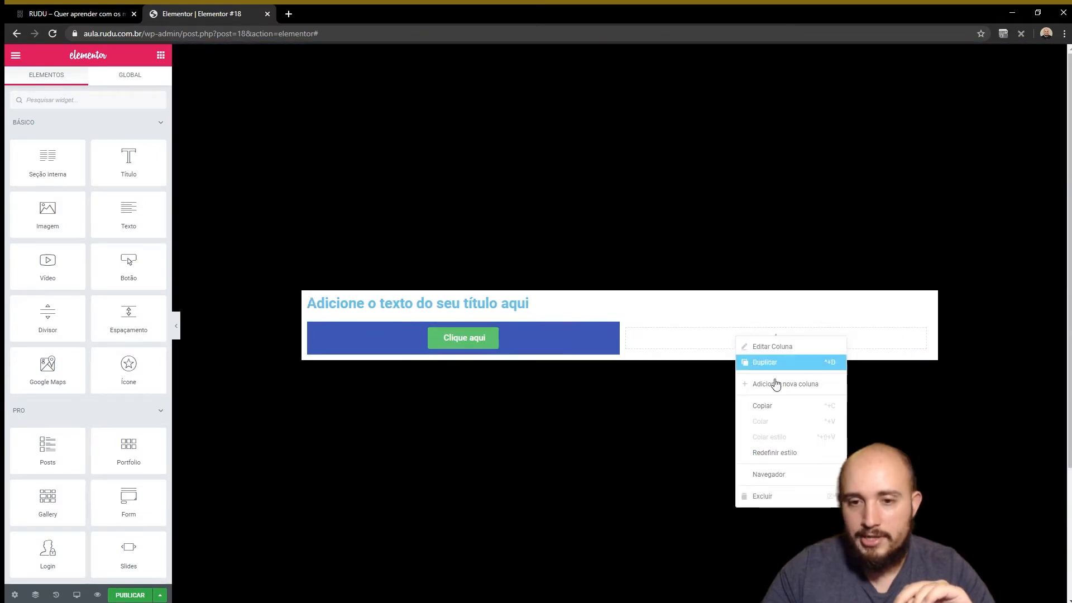
left_click(778, 497)
- Duplicate the blue column with its button, and align the right column's button left and the left column's button right
right_click(317, 334)
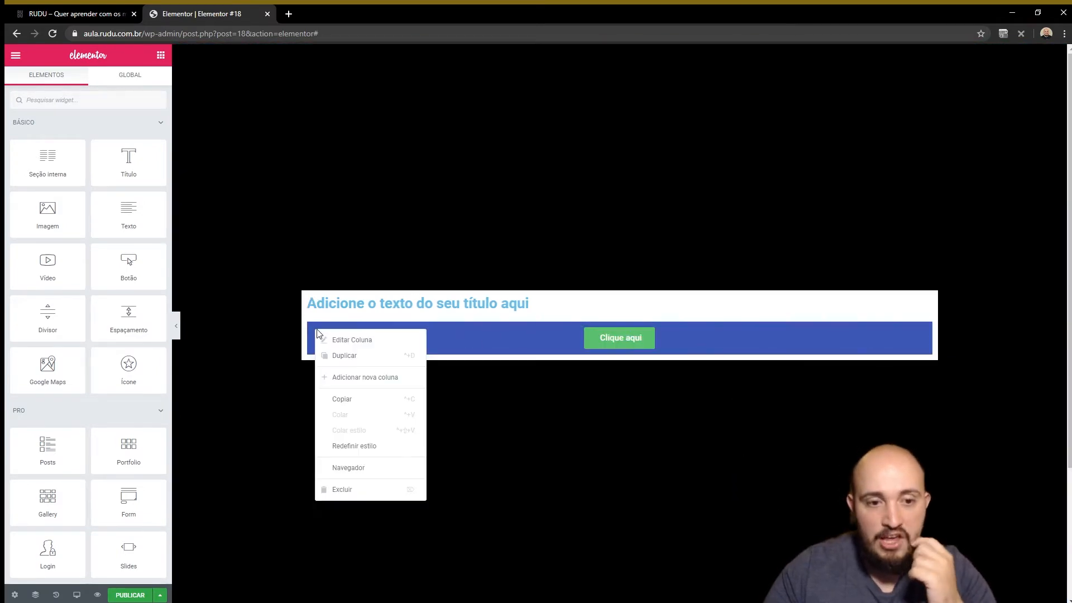
left_click(361, 355)
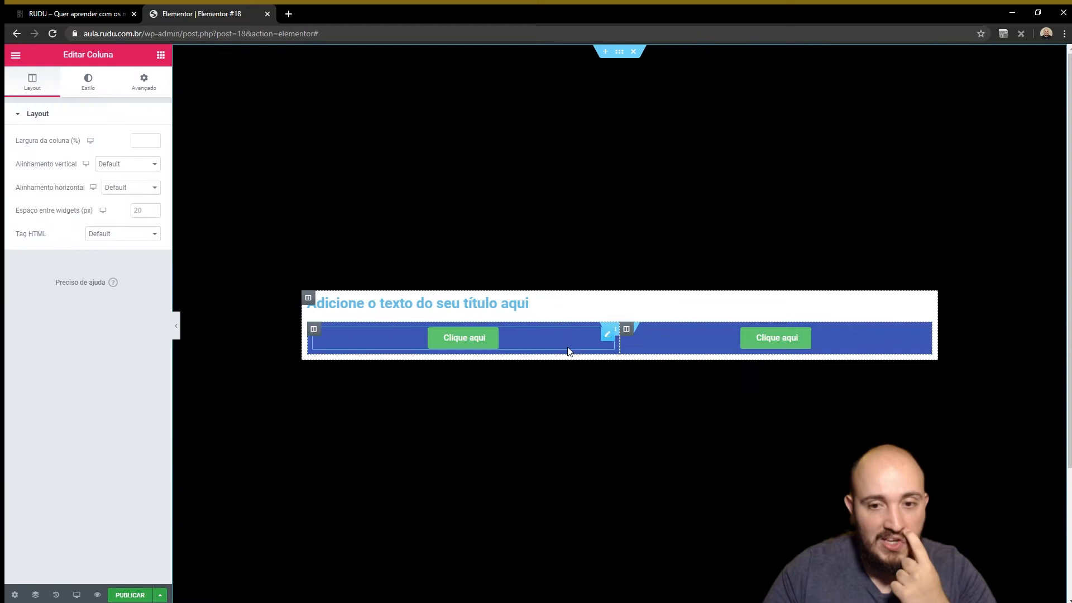
left_click(659, 343)
left_click(107, 224)
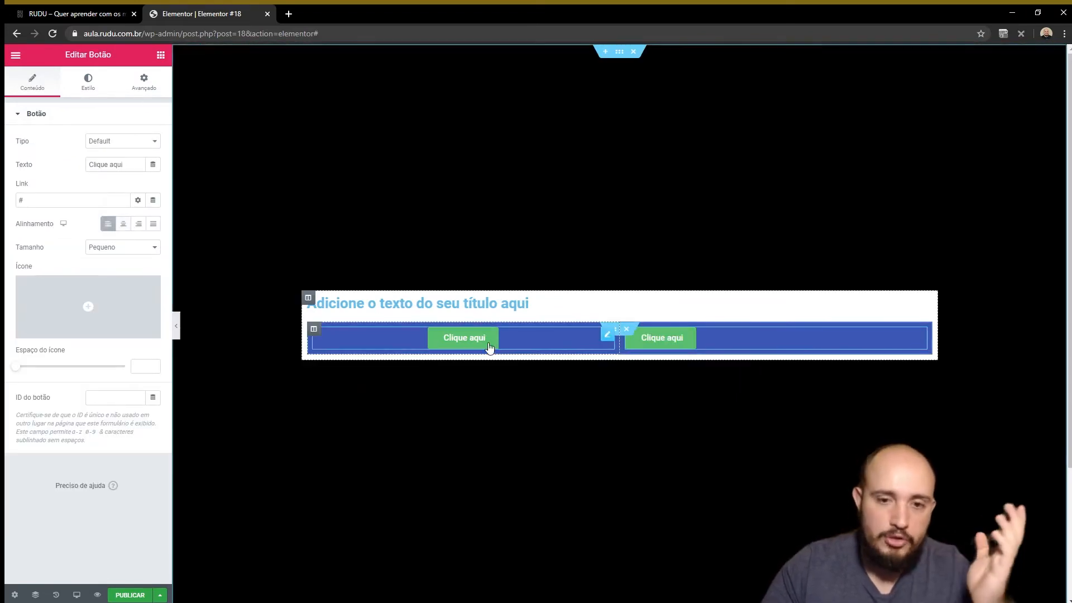
left_click(139, 224)
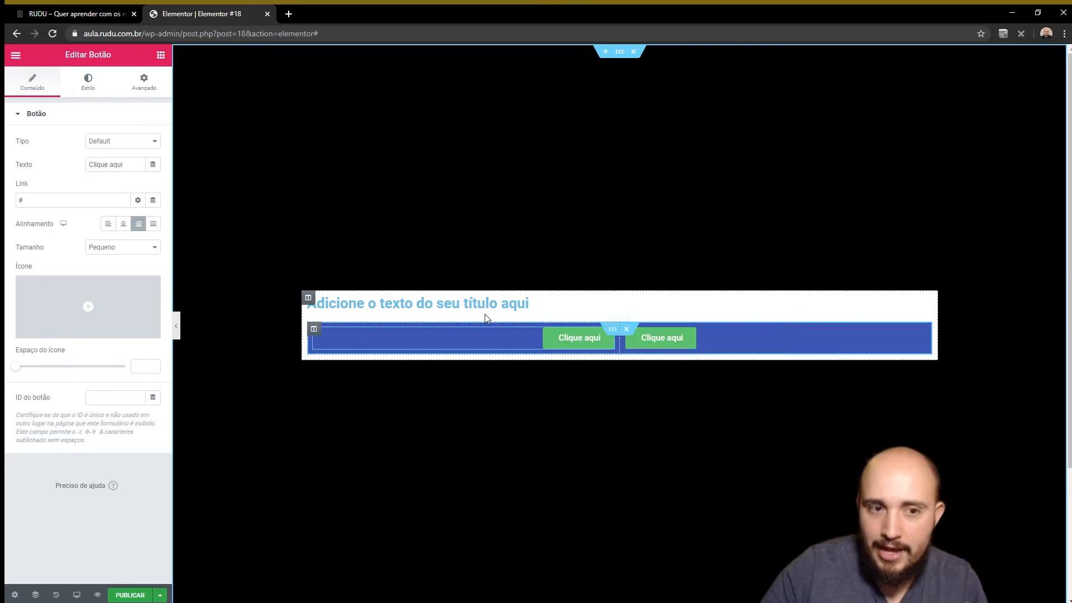
- Center the button inside the left column of the inner section
right_click(315, 330)
left_click(146, 82)
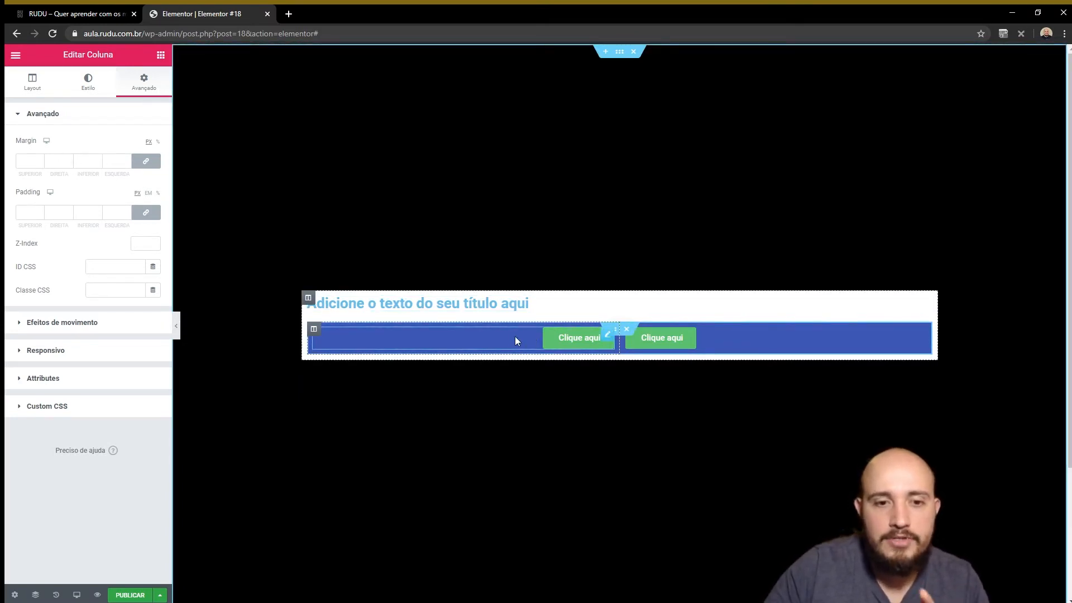
left_click(547, 338)
left_click(122, 226)
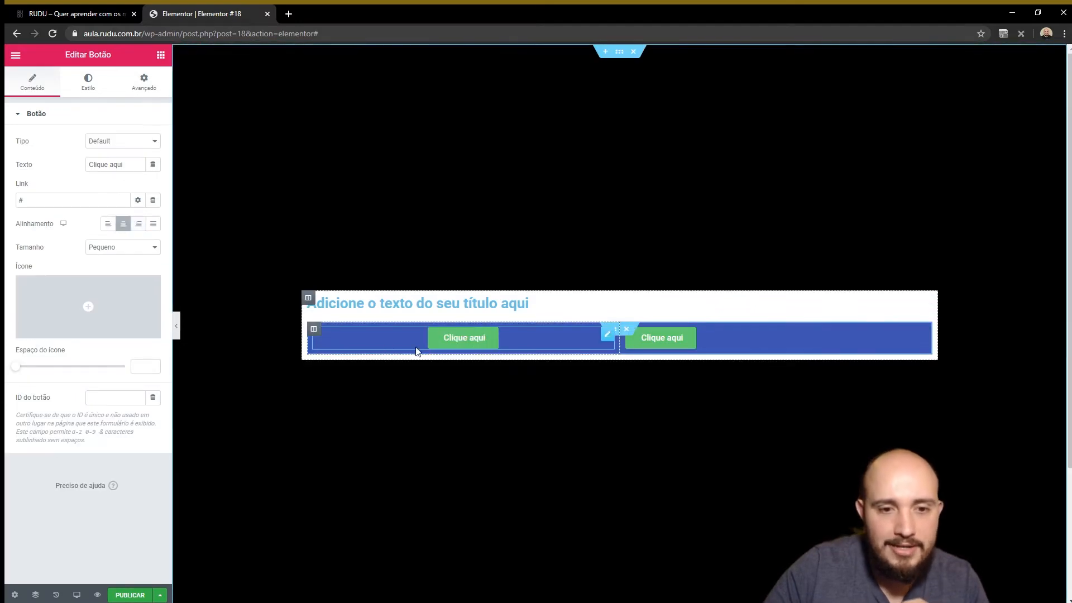
- Unlink the margin and padding sides of the inner section's left column and switch its margin unit to percent
right_click(316, 331)
left_click(354, 337)
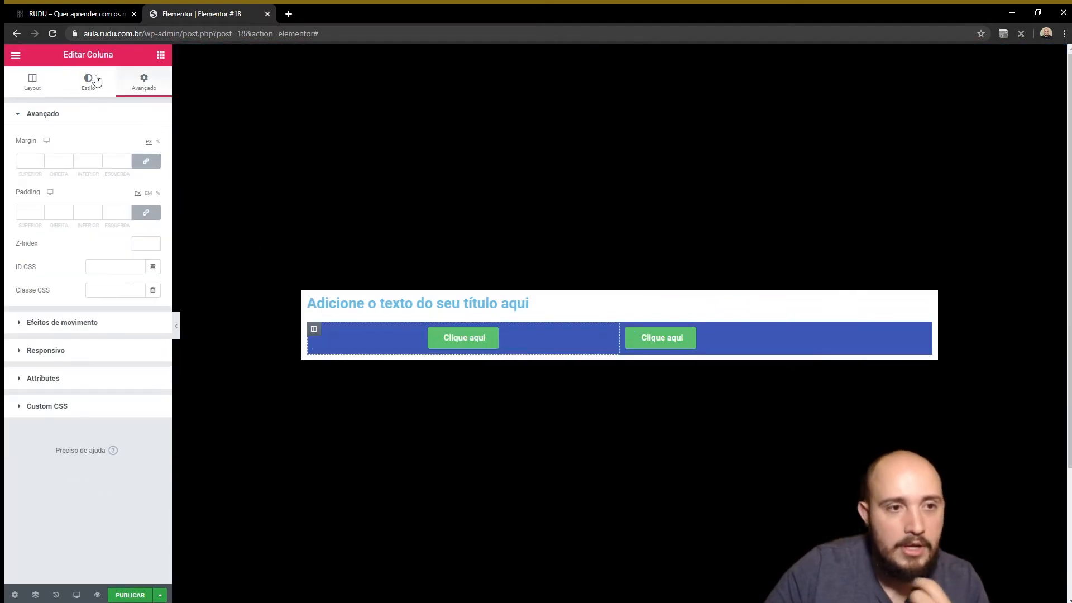
left_click(147, 163)
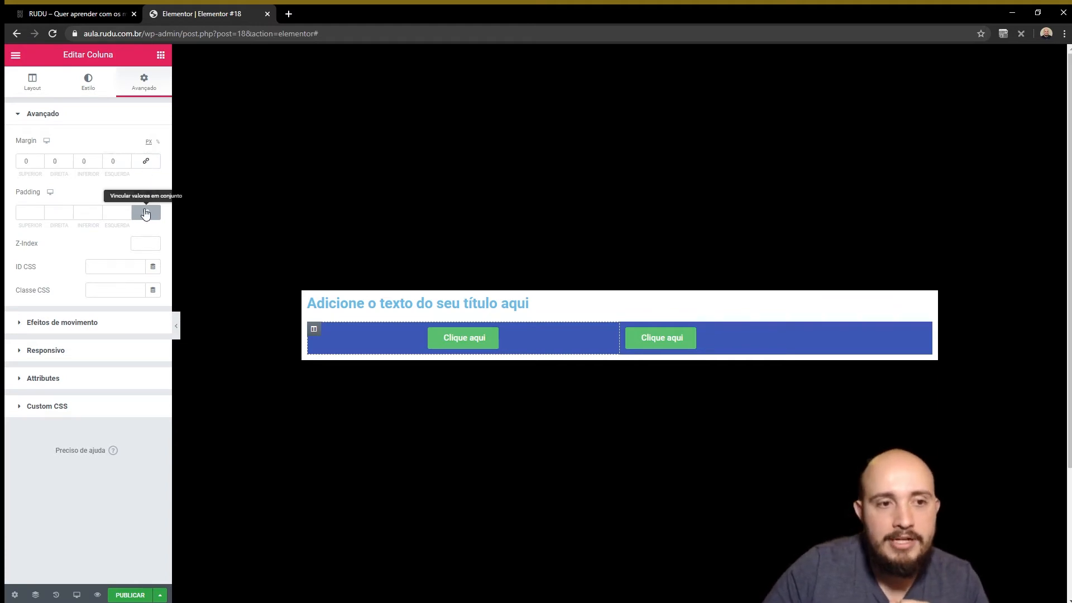
left_click(146, 213)
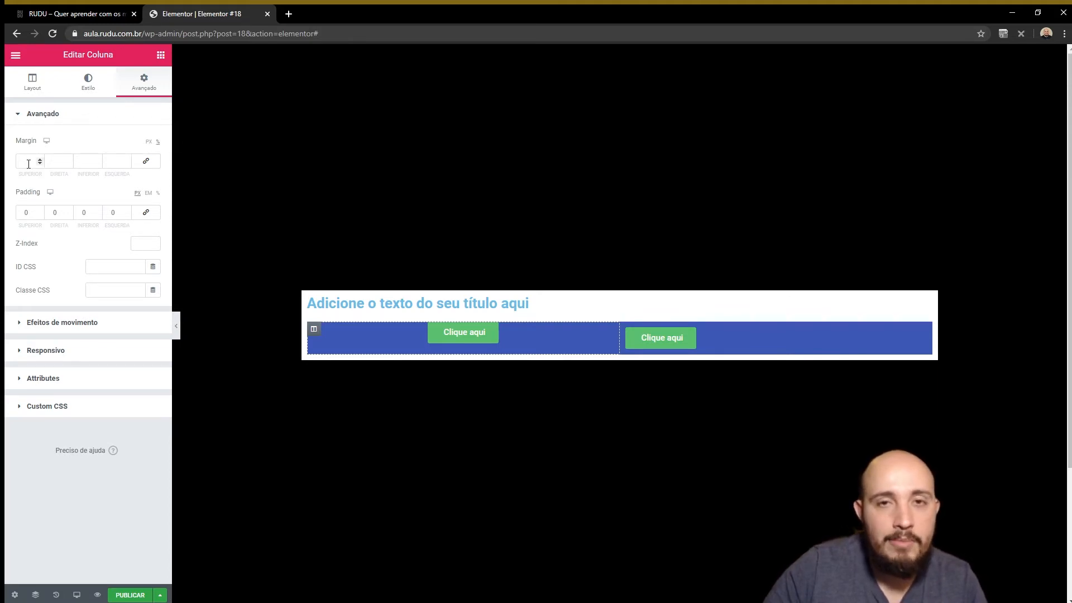
- Set the left column's top margin to 20%, leaving its other margin sides at 0
left_click(52, 165)
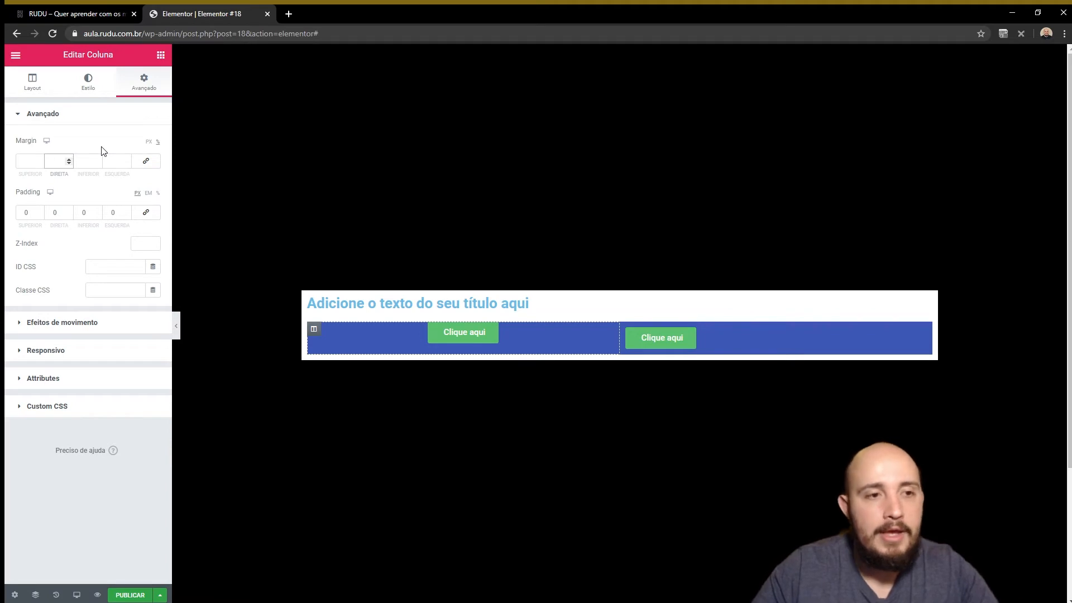
left_click(27, 164)
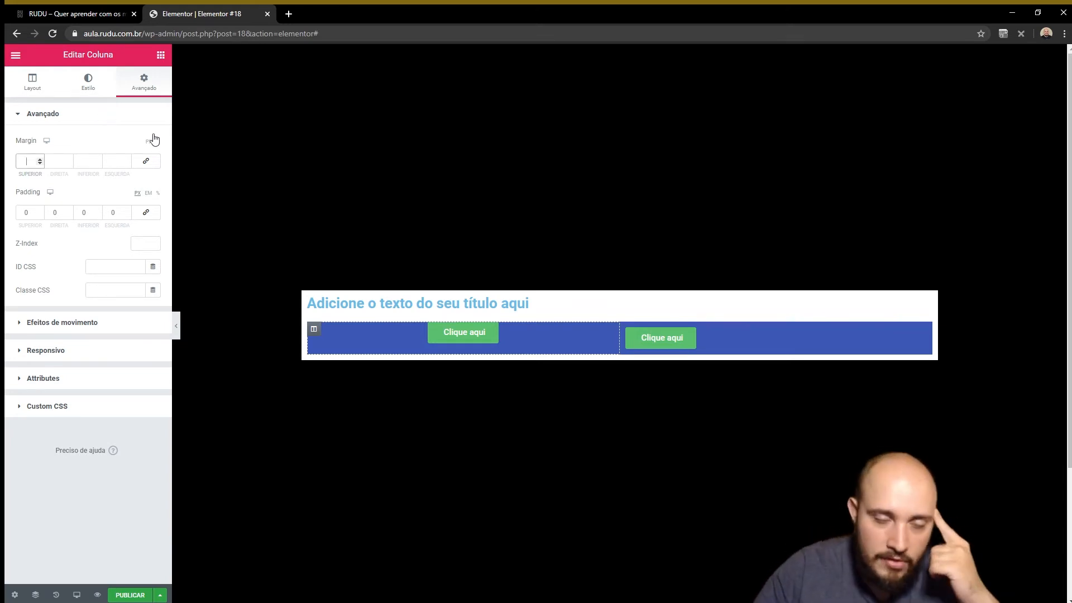
left_click(98, 55)
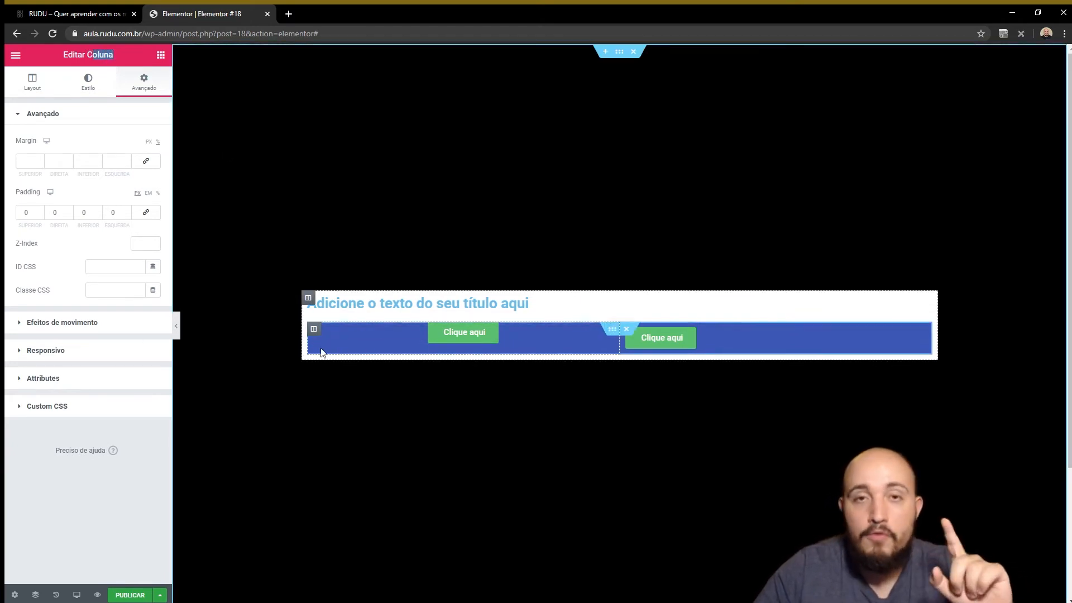
left_click(26, 157)
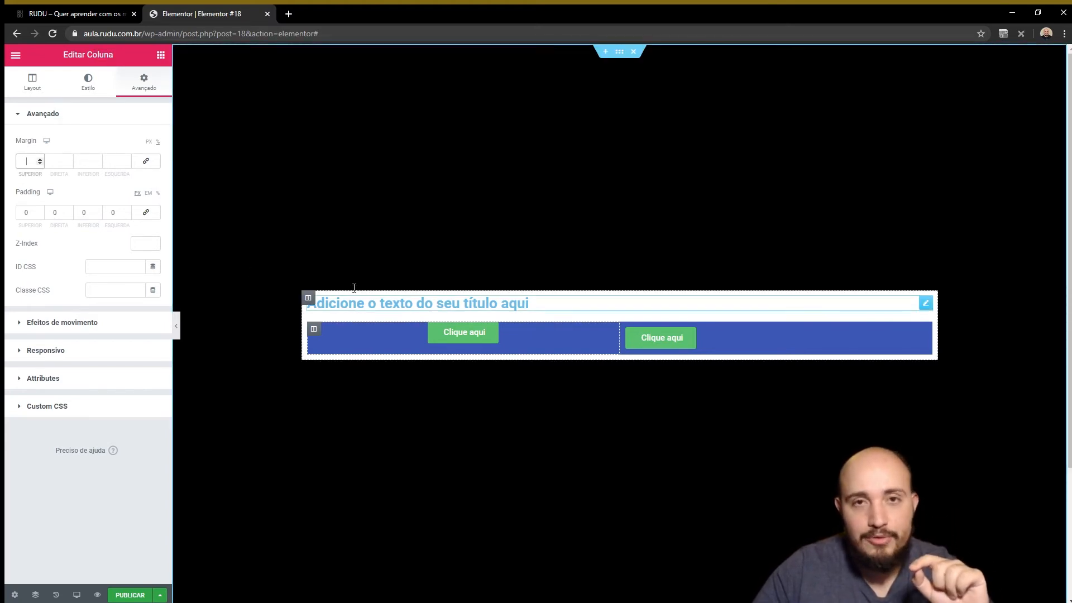
type("7")
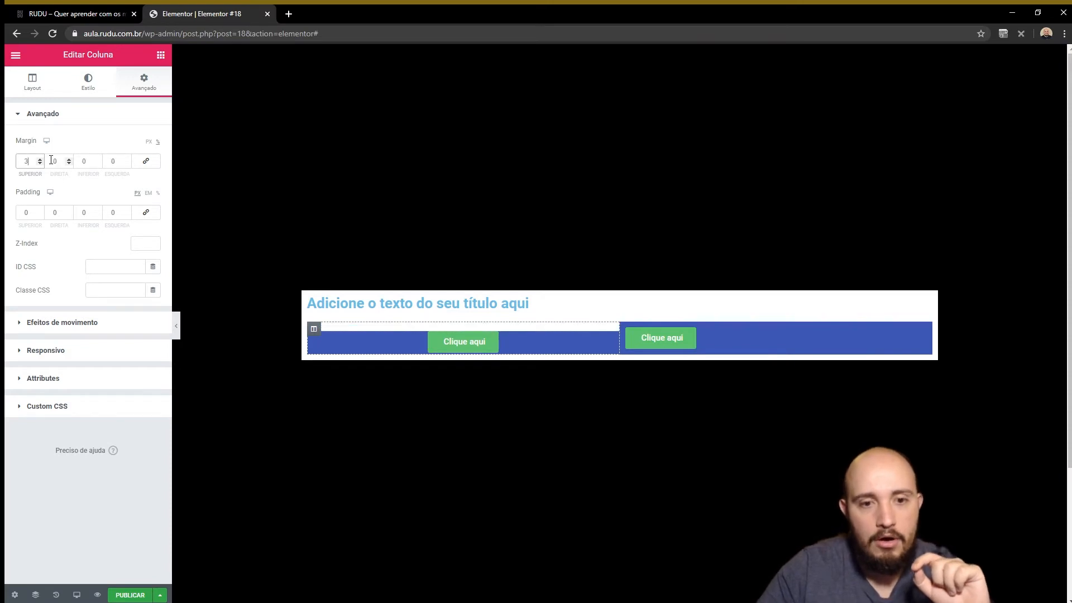
key("BackSpace")
type("17")
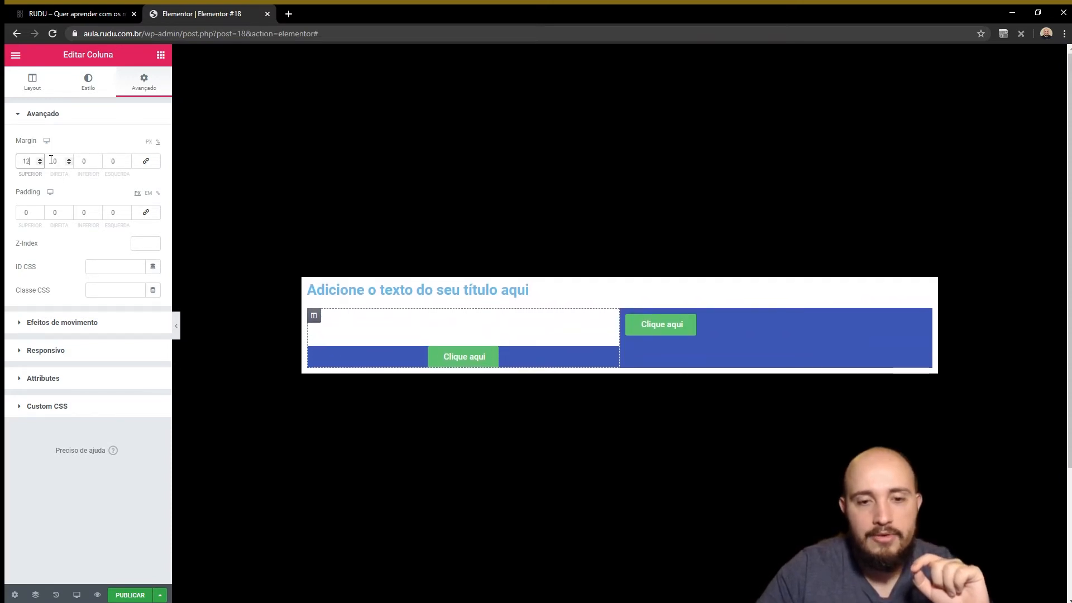
key("Up")
key("Up")
key("Up")
key("Up")
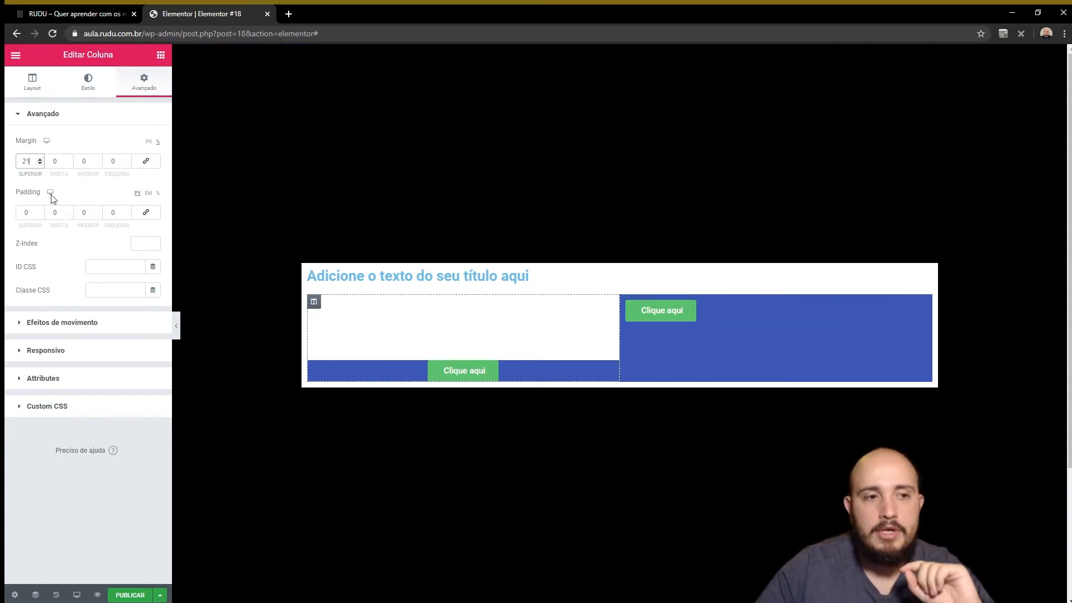
left_click_drag(32, 165, 12, 168)
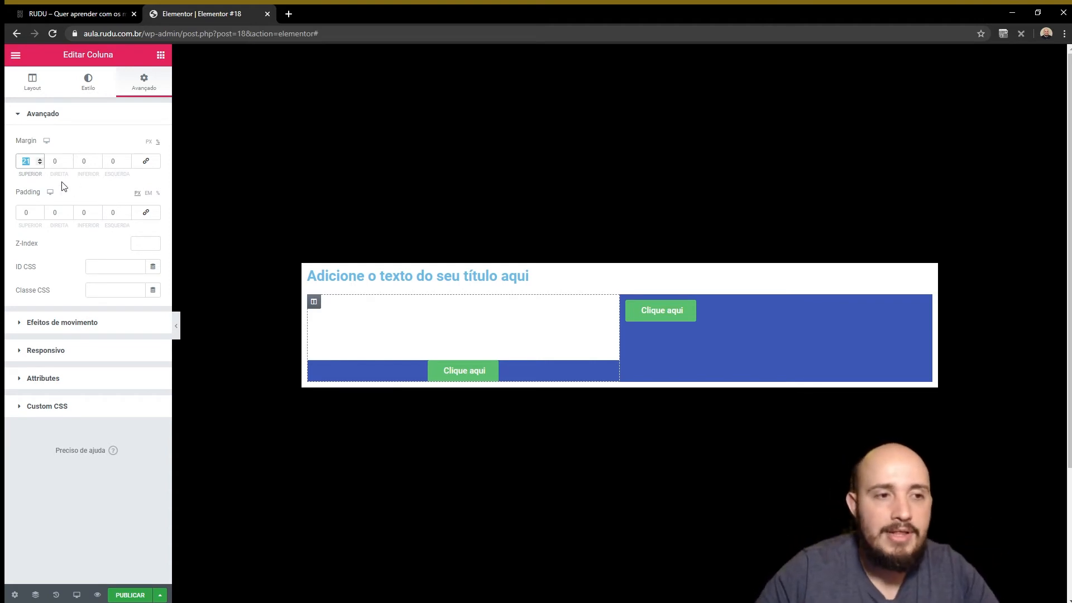
type("20")
left_click(33, 213)
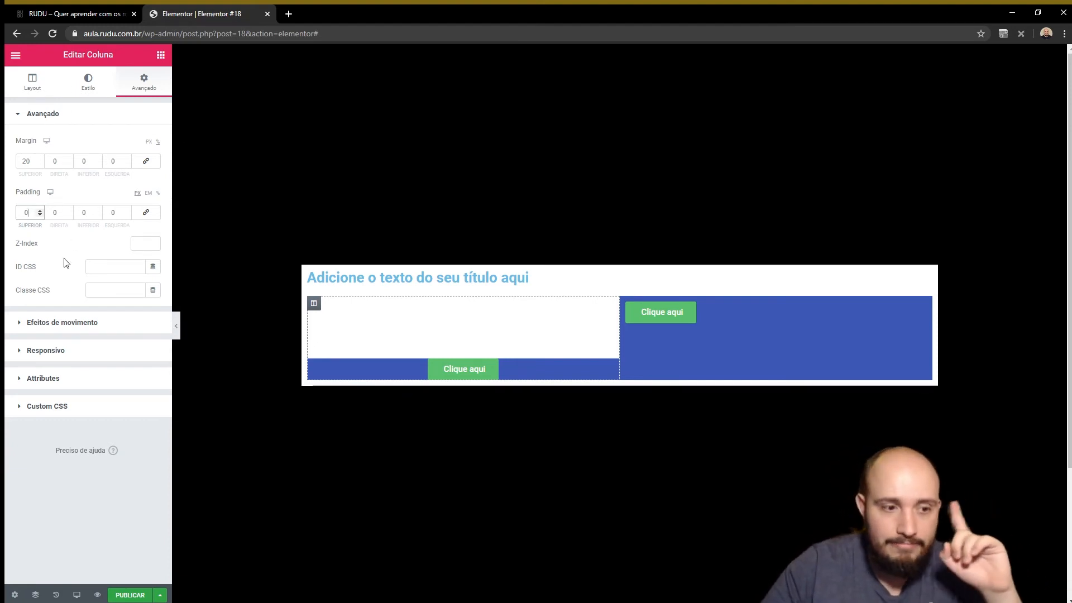
- Give the left column a solid border with a linked width of 9 on all sides
left_click(86, 83)
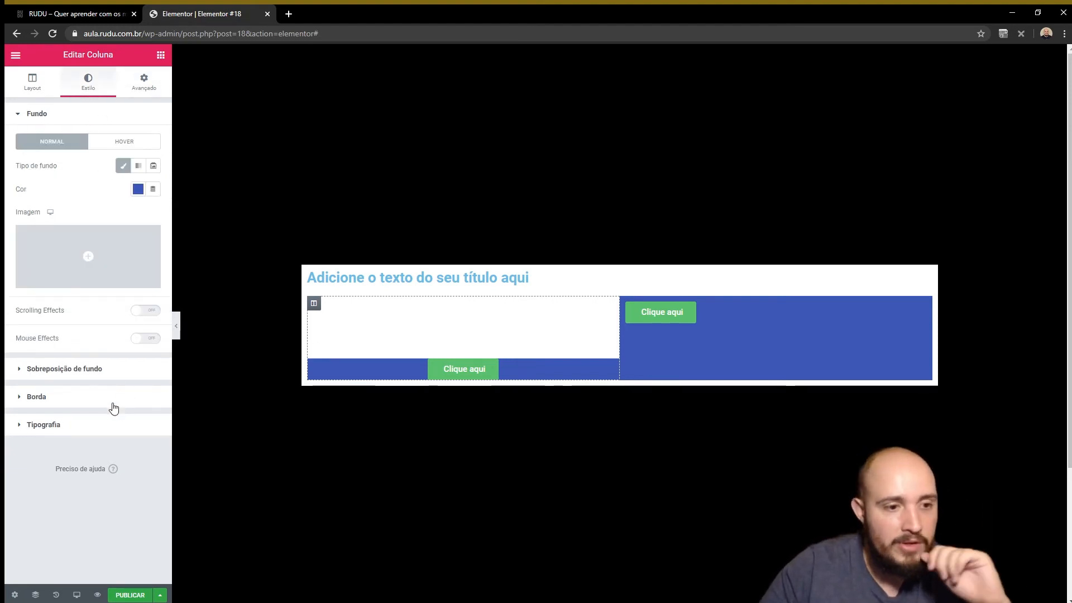
left_click(75, 405)
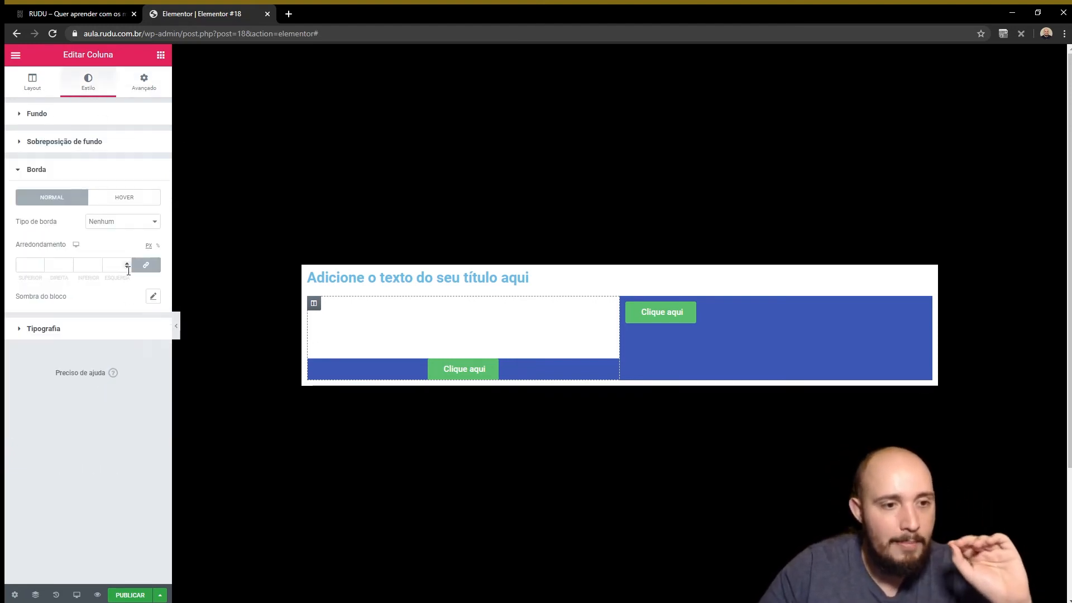
left_click(108, 247)
left_click(56, 262)
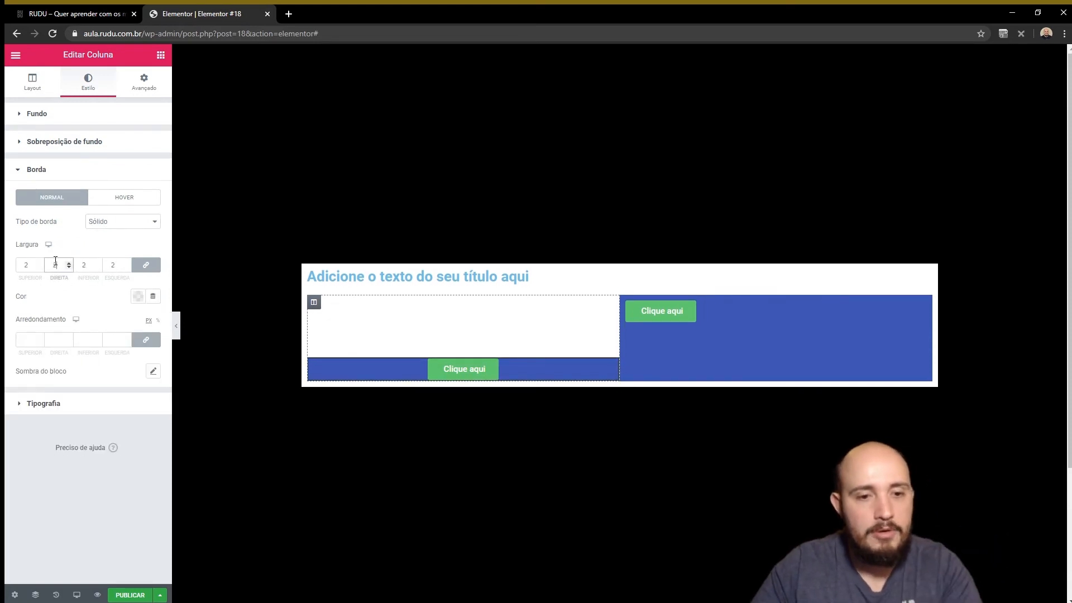
key("BackSpace")
type("9")
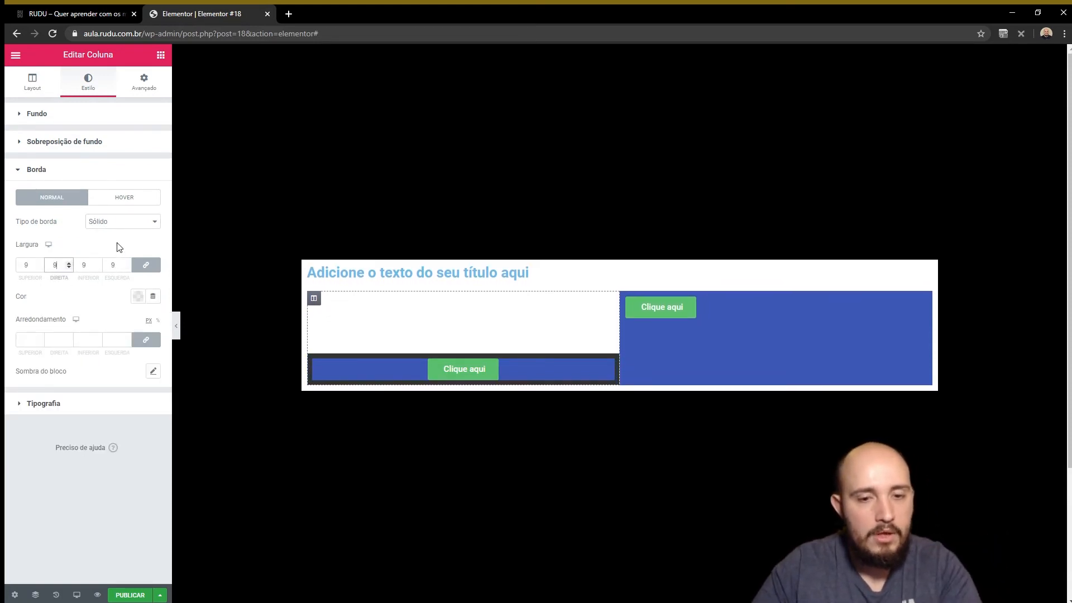
- Switch the left column's padding unit to percent and raise its top padding to 20%
left_click(135, 87)
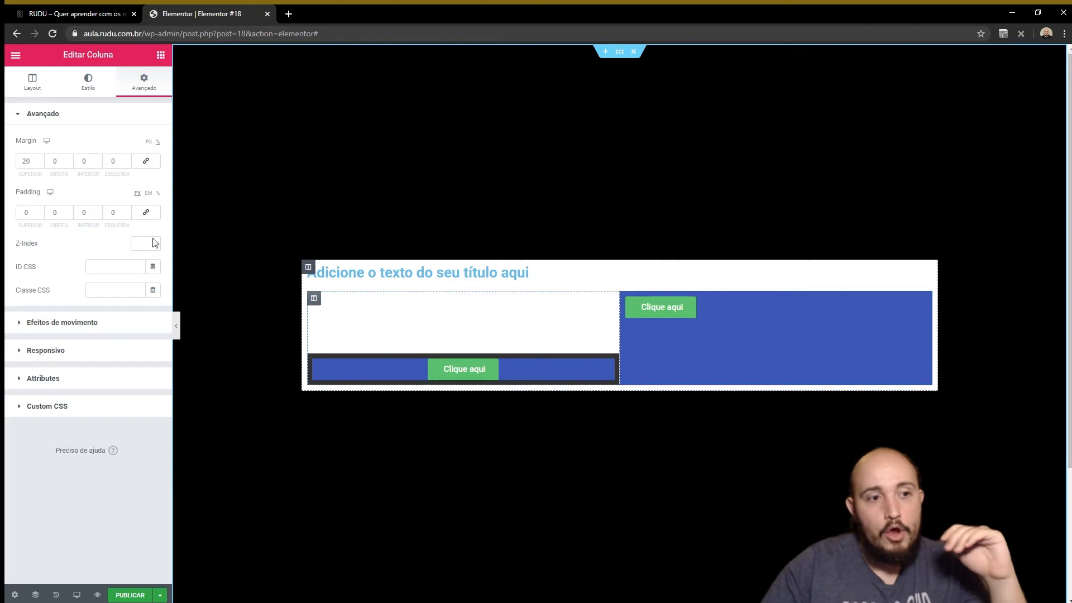
left_click(24, 218)
type("2")
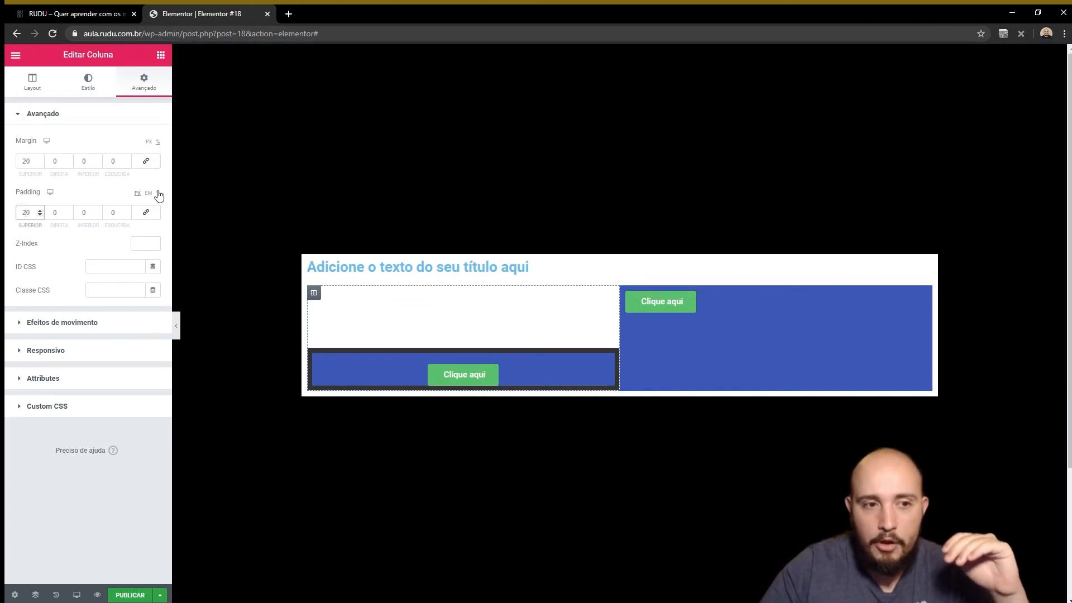
key("ctrl+z")
left_click(27, 211)
key("Up")
key("Up")
key("Up")
key("Up")
key("Up")
key("Up")
key("Up")
key("Up")
key("Up")
key("Up")
key("Up")
key("Up")
key("Up")
key("Up")
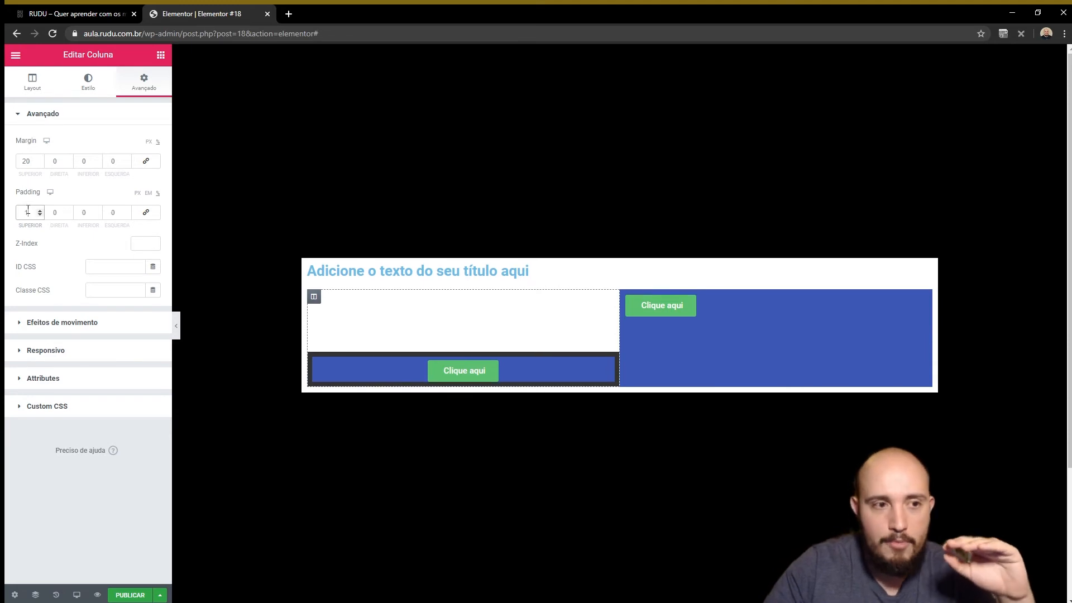
key("Up")
key("Up")
key("Up")
key("Up")
key("Up")
key("Up")
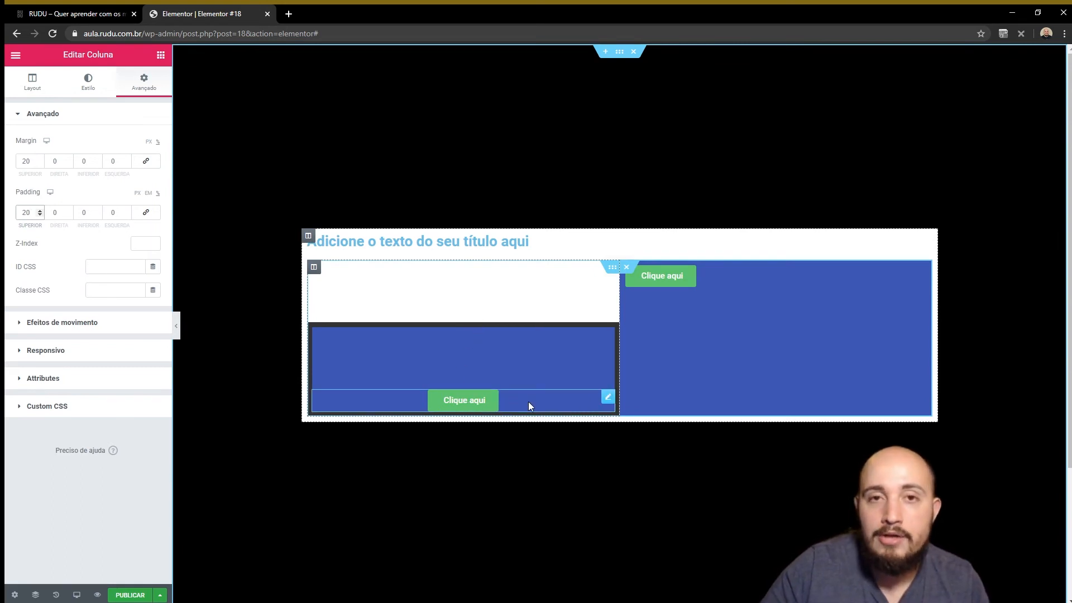
- Give the button in the left column a solid border with a linked width of 3 on all sides
left_click_drag(115, 52, 58, 54)
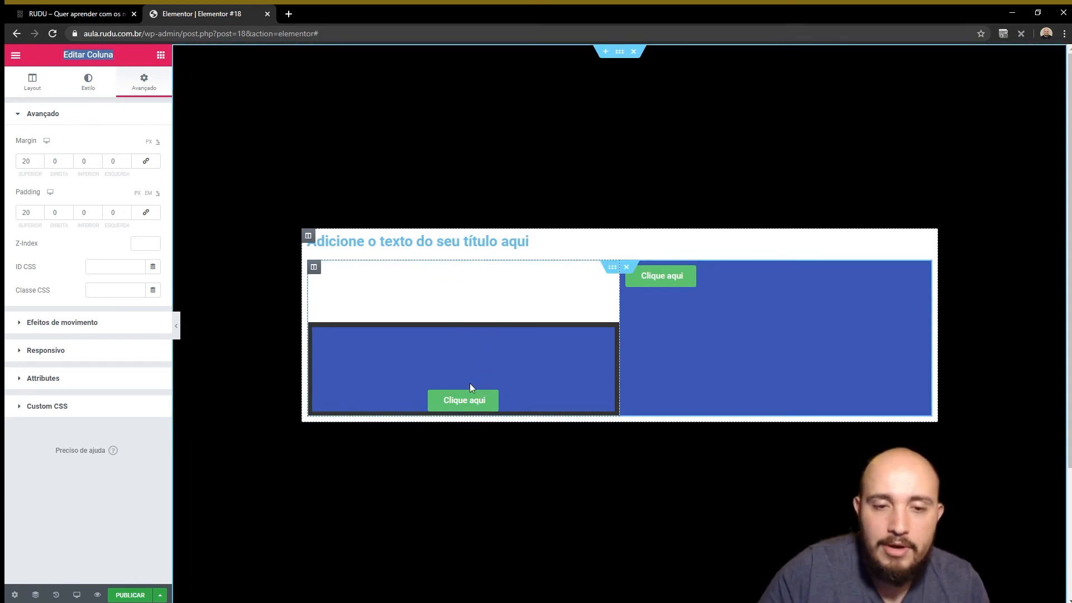
left_click(564, 398)
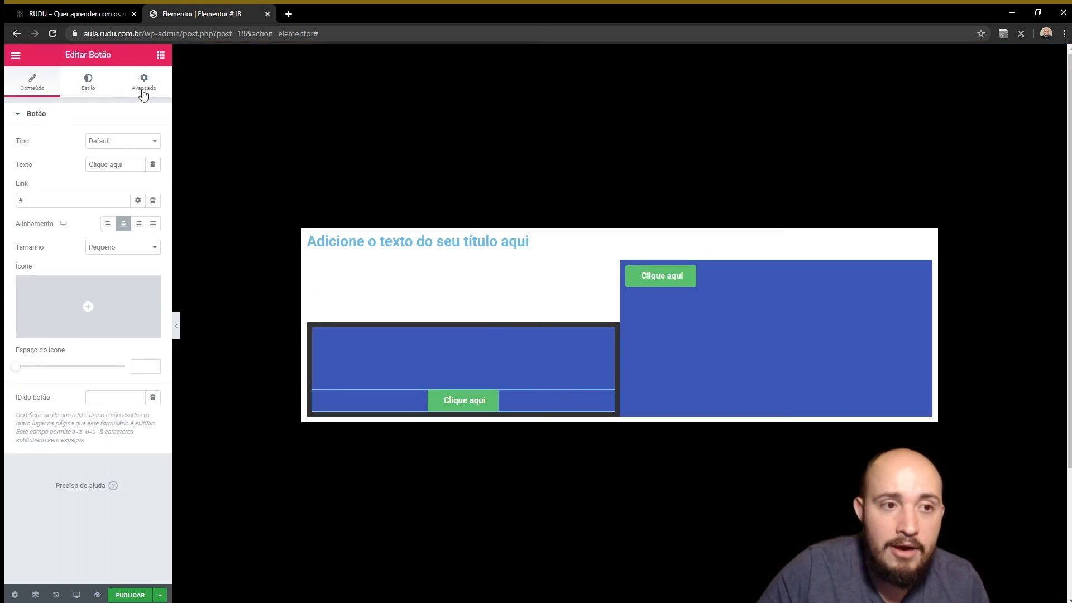
left_click(143, 89)
left_click(102, 88)
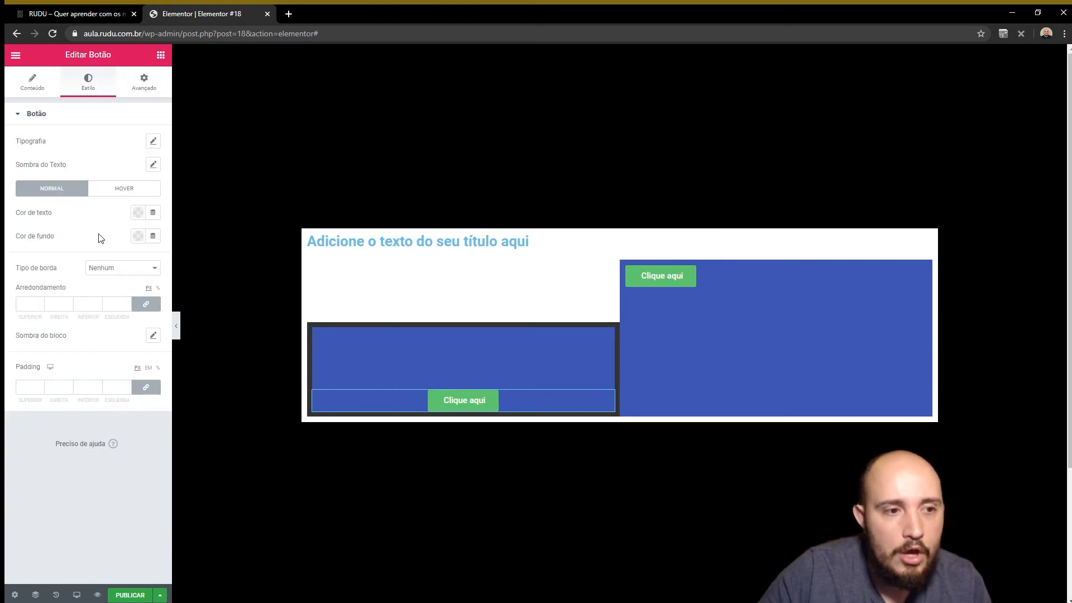
left_click(100, 276)
left_click(102, 289)
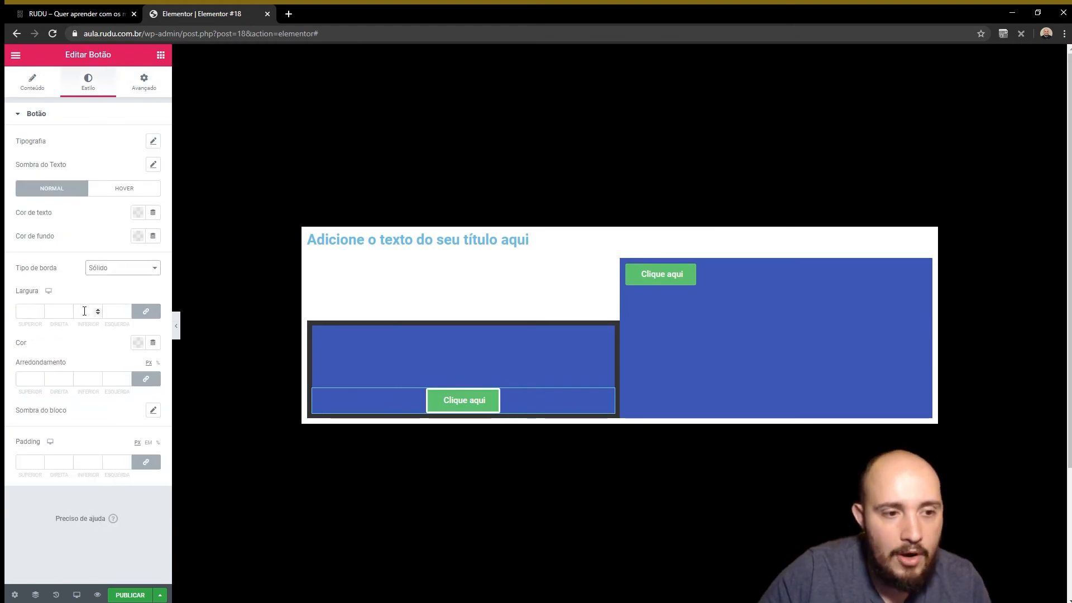
left_click(84, 312)
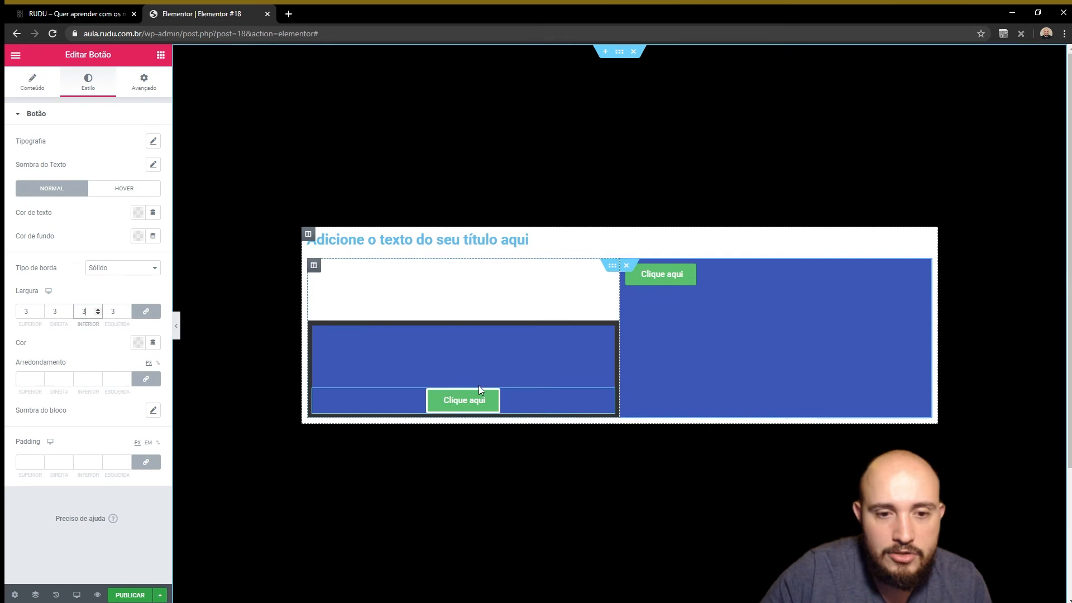
- Unlink the left button's margin and padding sides and switch both units to percent
left_click(144, 83)
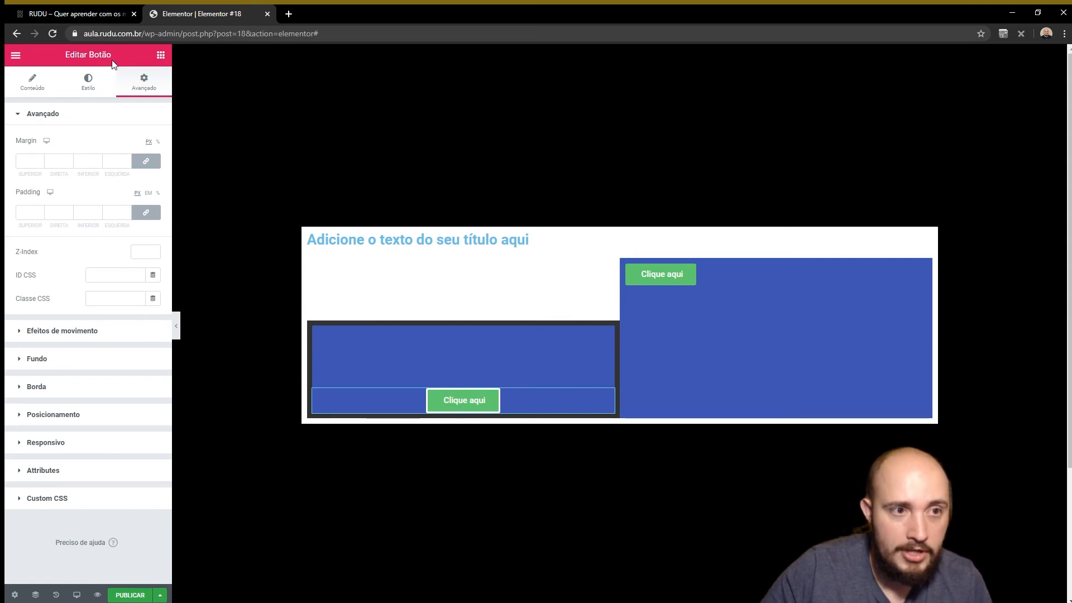
left_click(146, 160)
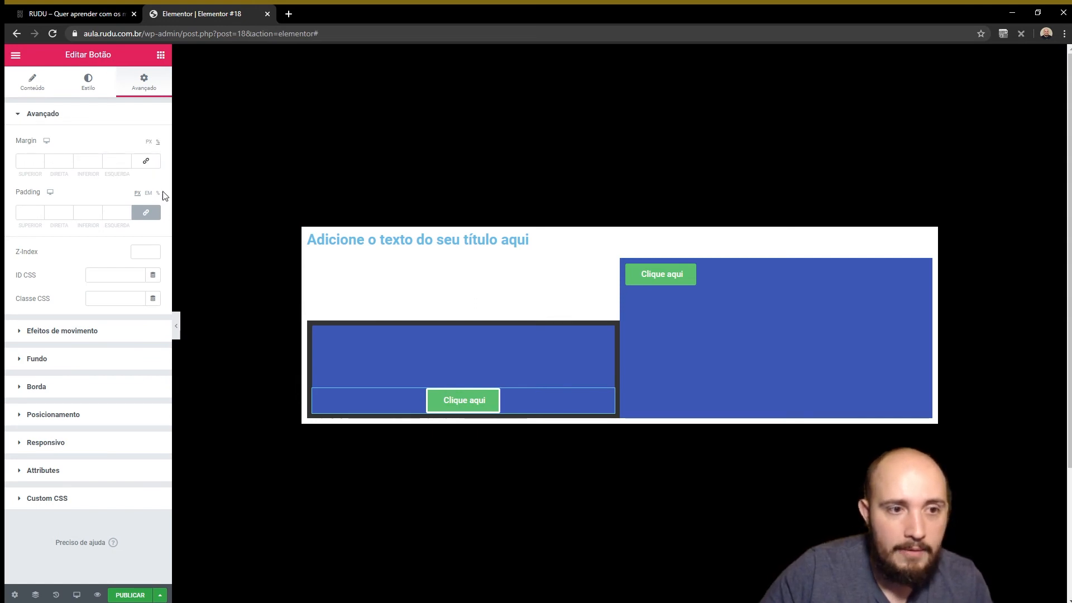
left_click(146, 212)
- Raise the left button's top margin to 15%
left_click(39, 162)
type("4")
left_click(40, 158)
left_click(39, 159)
left_click(40, 158)
left_click(39, 159)
left_click(40, 158)
left_click(39, 159)
left_click(39, 158)
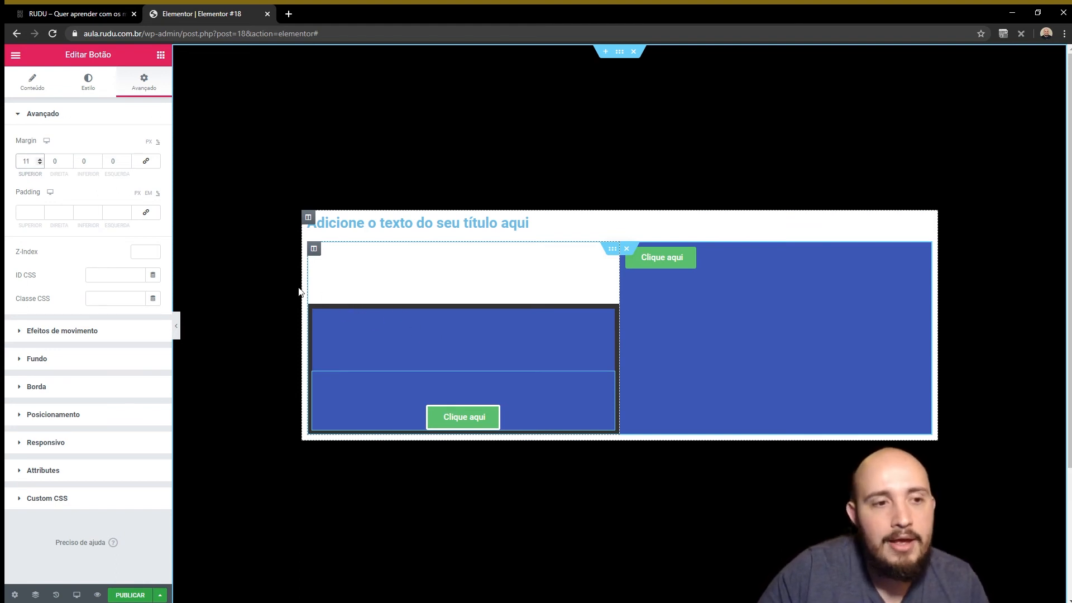
scroll(47, 163, "up", 4)
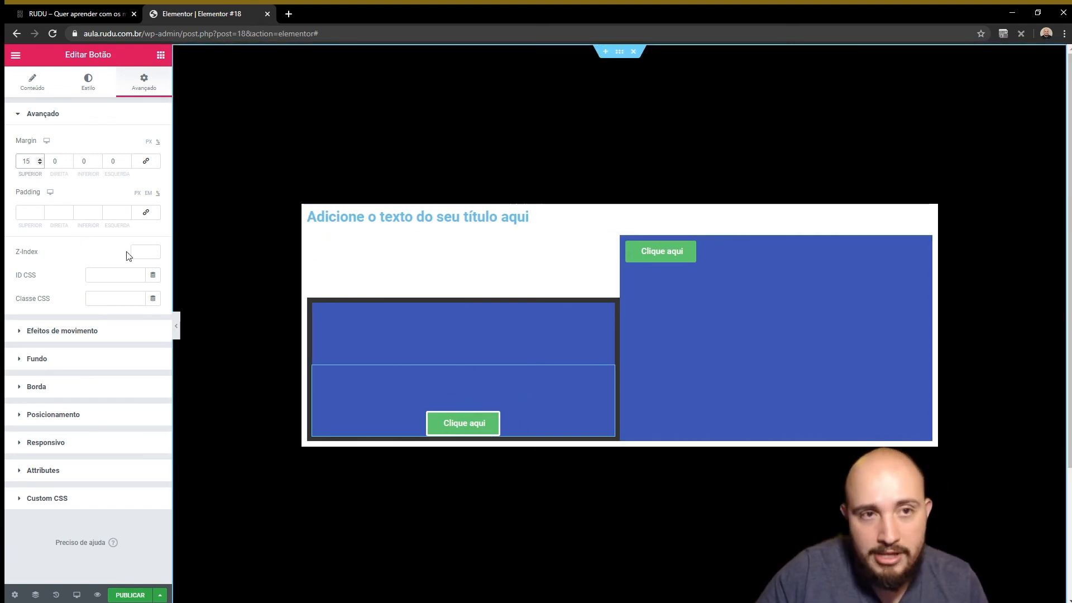
- Try a 15% top padding on the left button and reset it to 0
left_click(23, 212)
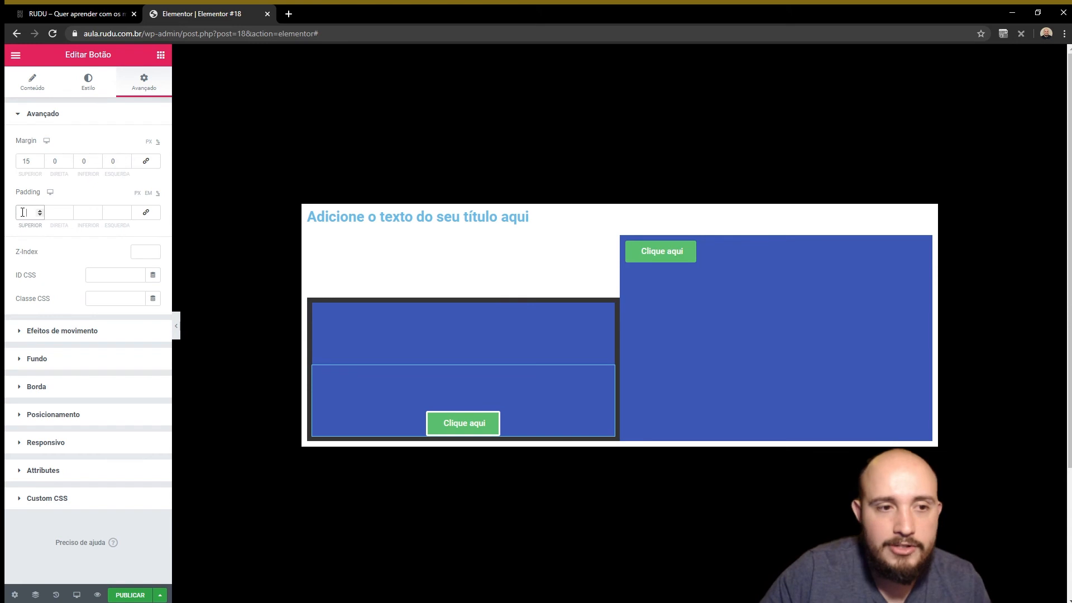
type("15")
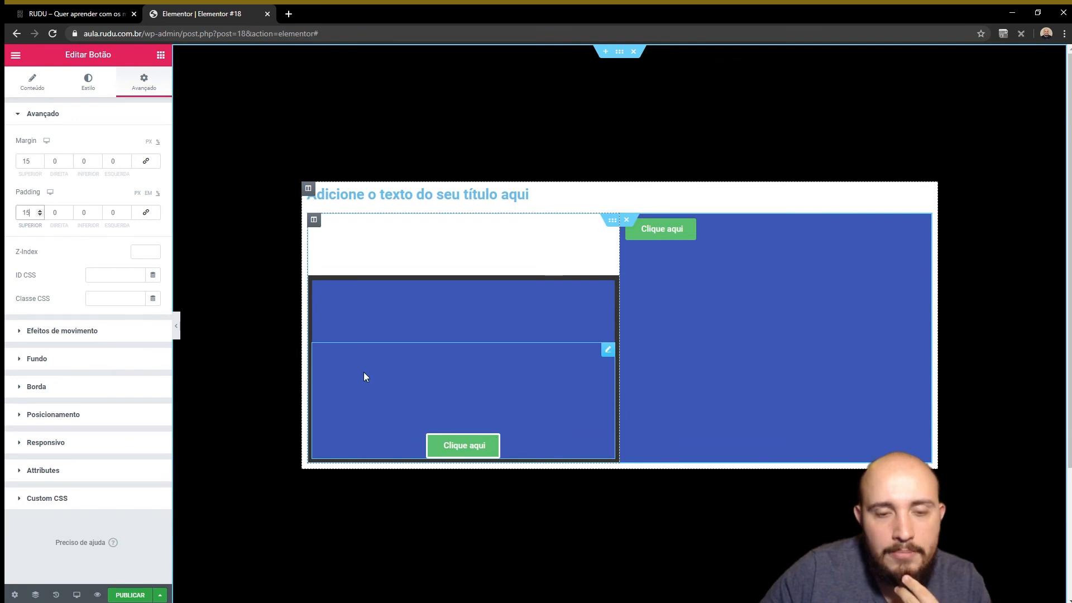
key("BackSpace")
key("BackSpace")
type("0")
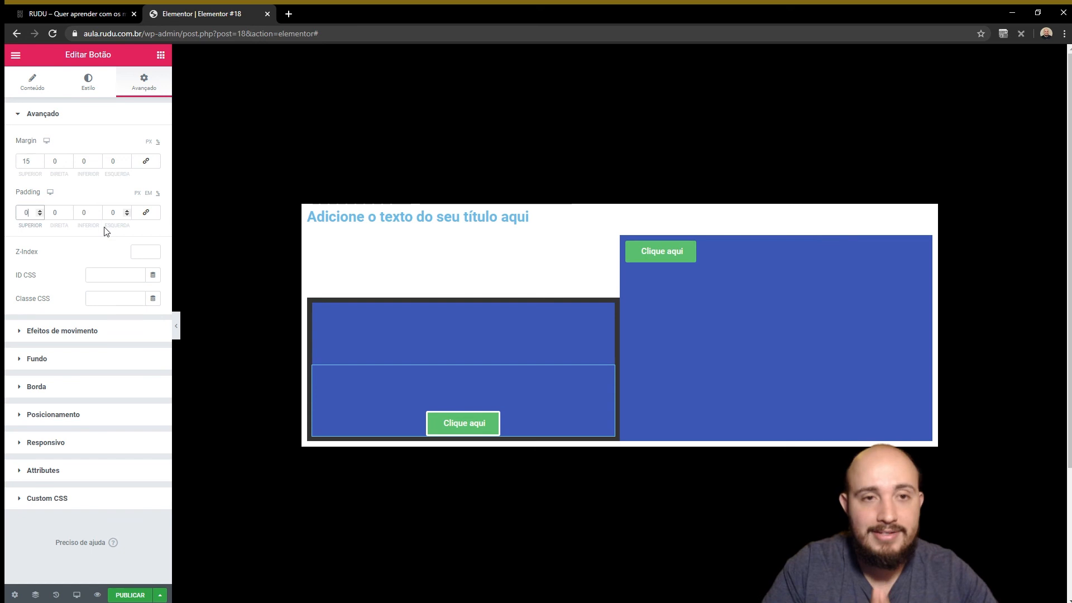
- Set the left button's size to Extra grande and reopen its style settings
left_click(42, 84)
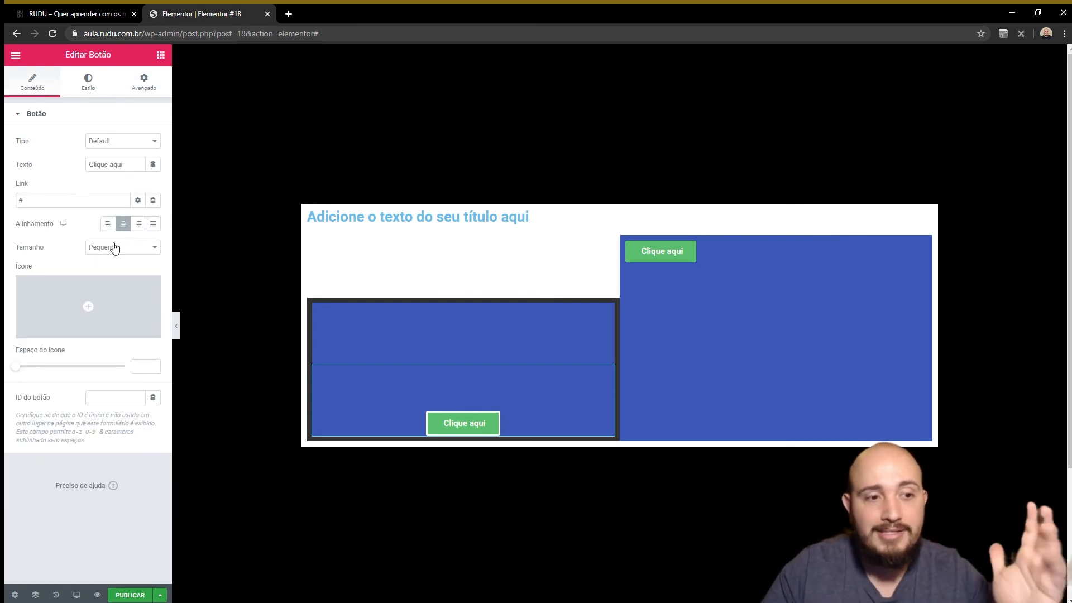
left_click(78, 89)
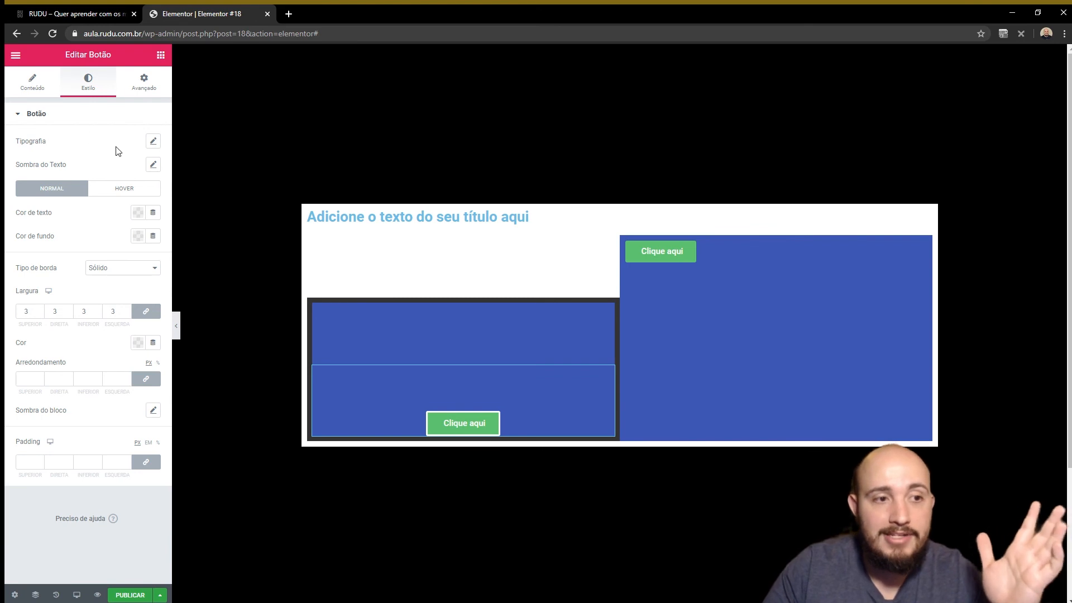
left_click(37, 94)
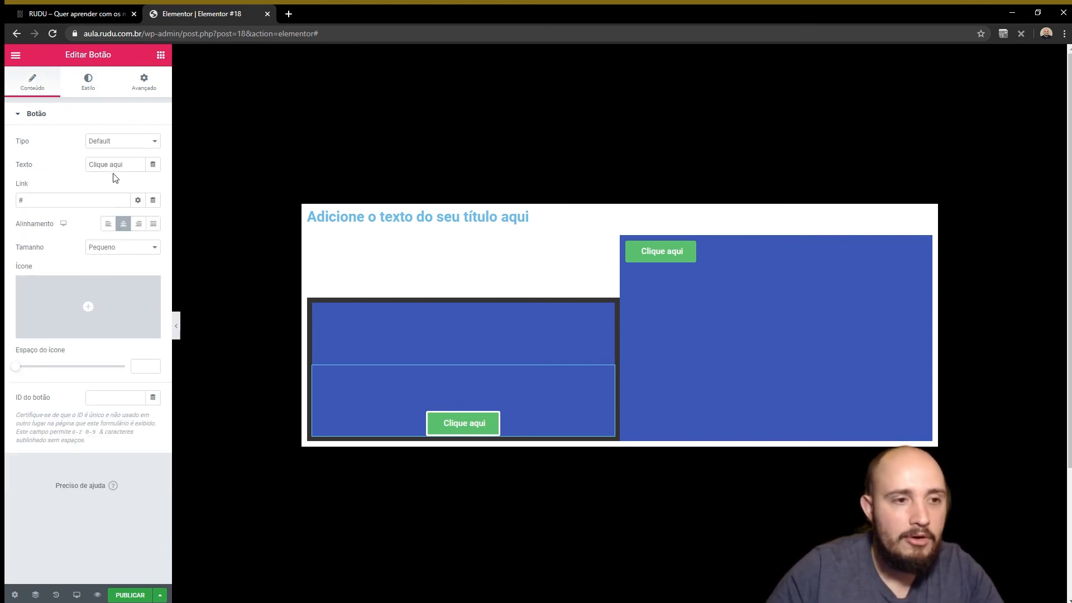
left_click(120, 291)
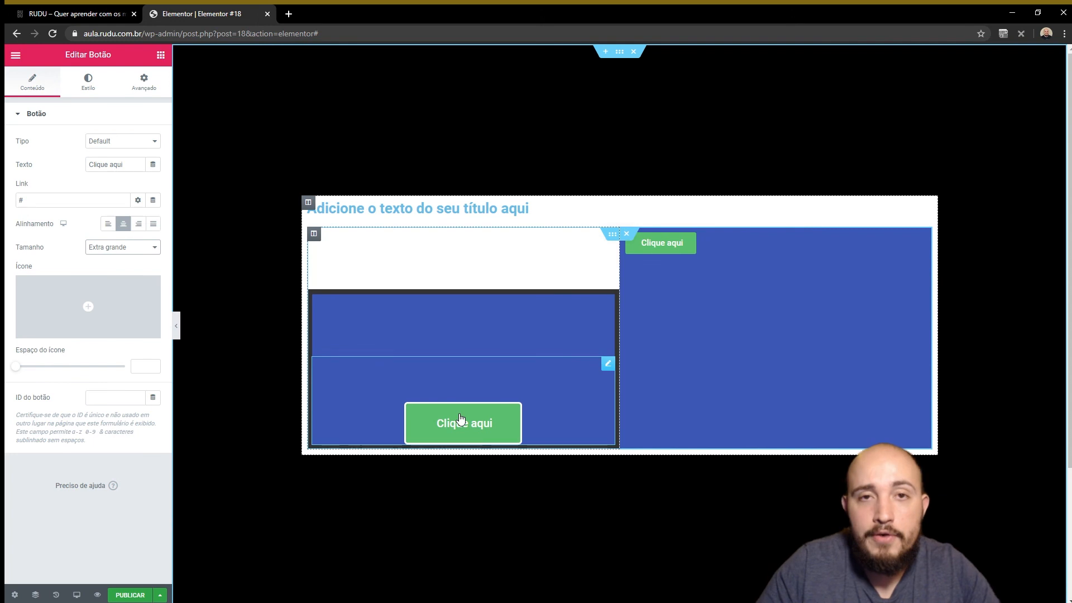
left_click(87, 90)
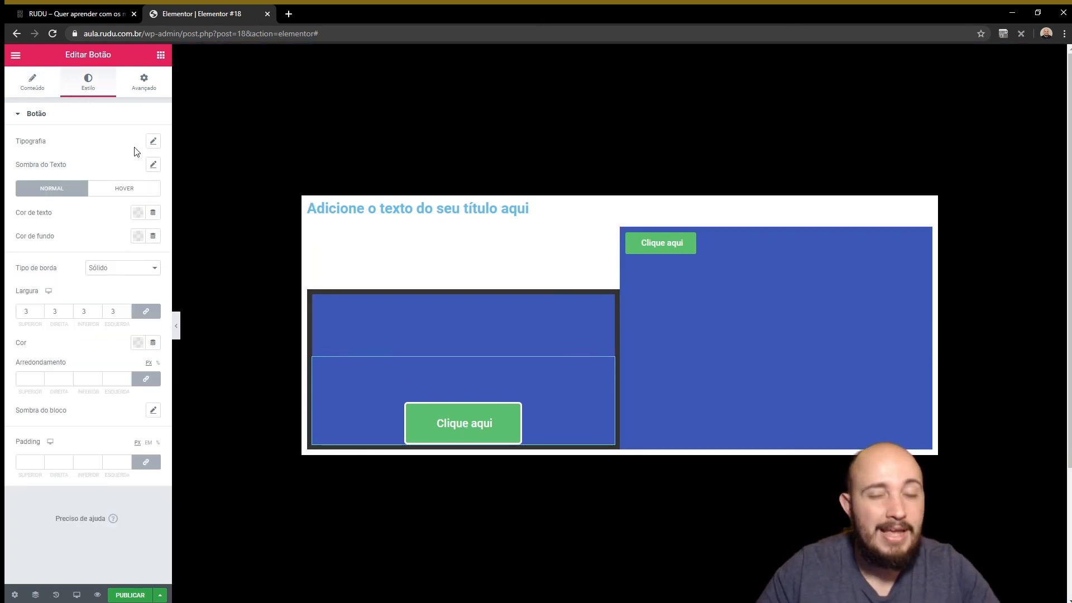